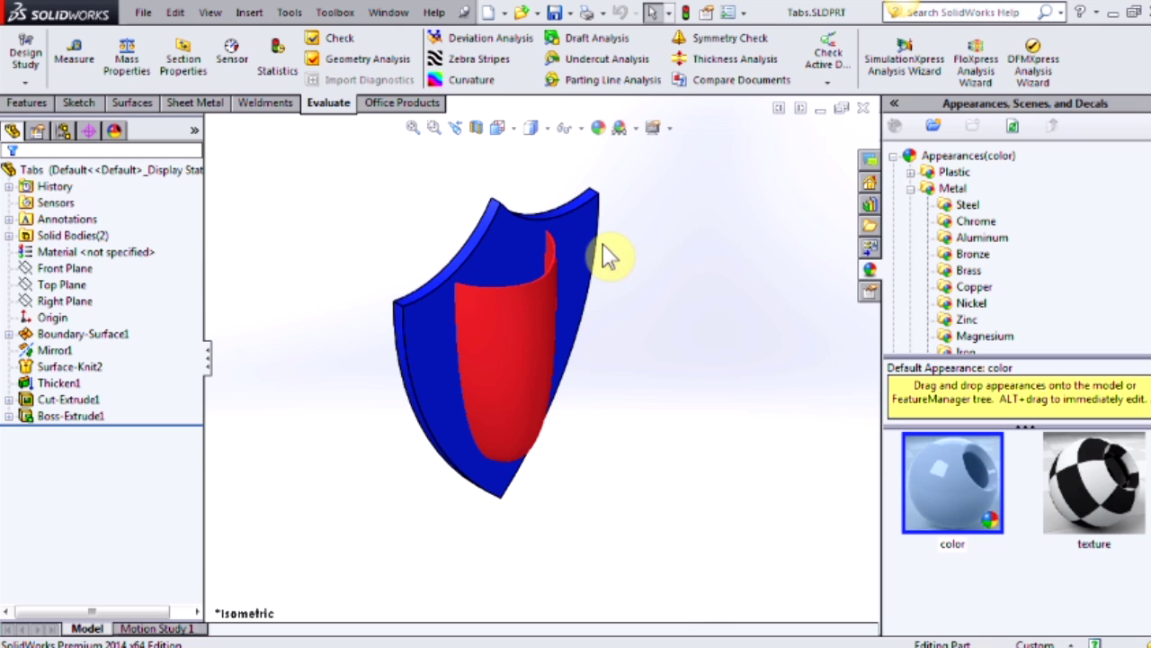
pyautogui.click(9, 236)
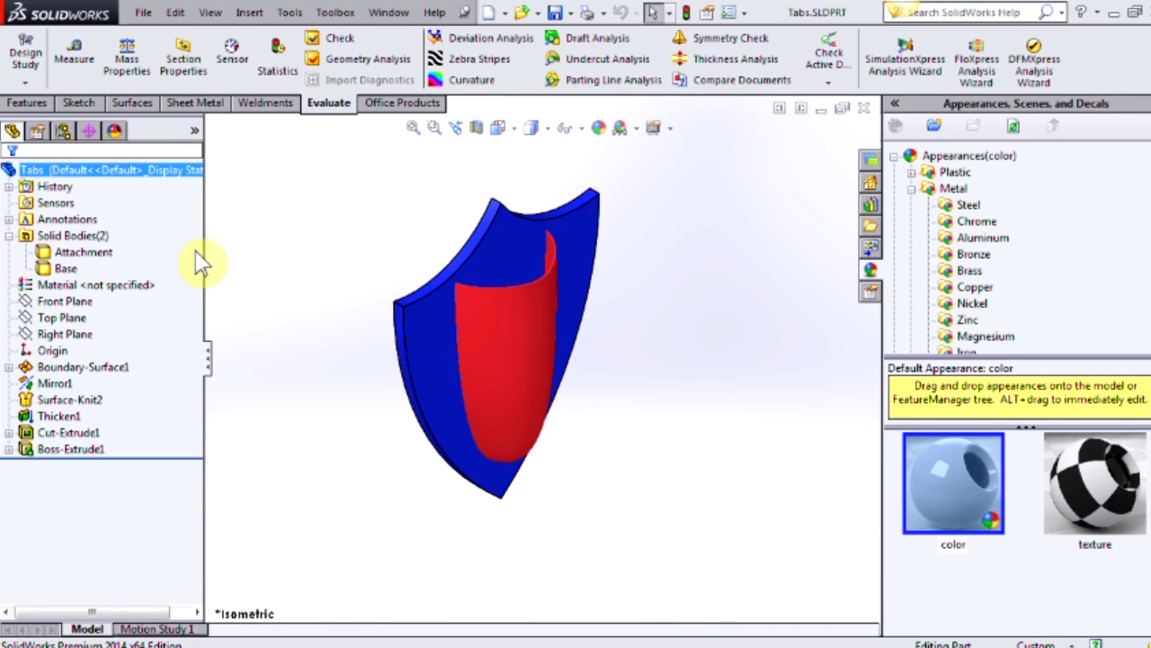
pyautogui.click(90, 254)
pyautogui.scroll(-8, 471, 347)
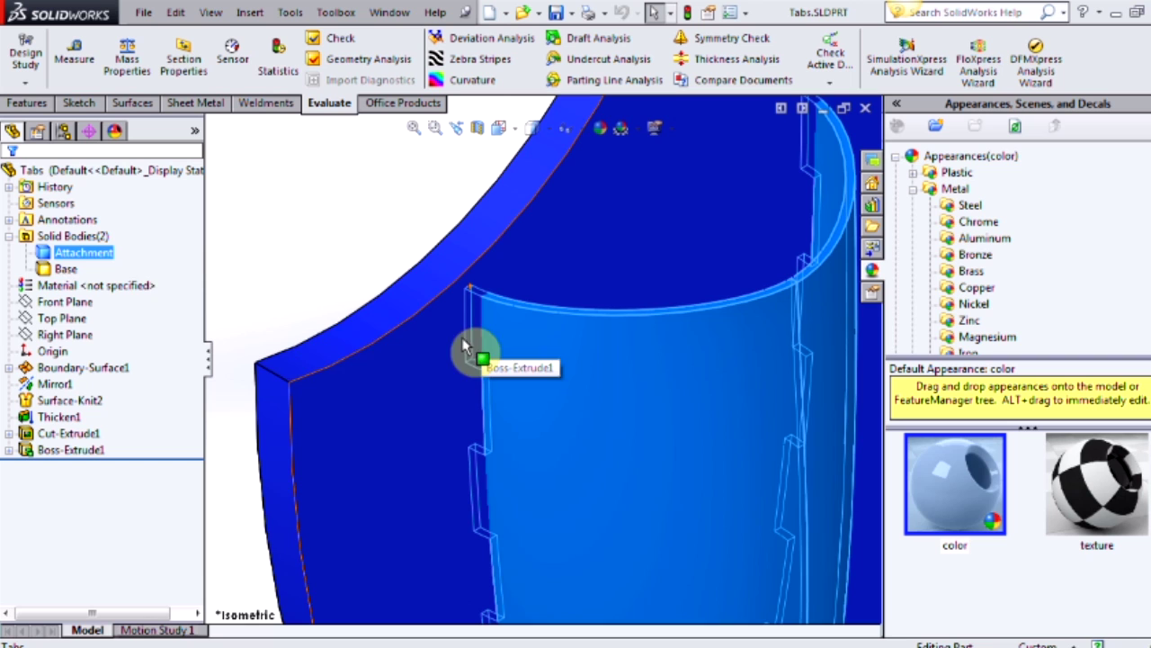
pyautogui.click(65, 269)
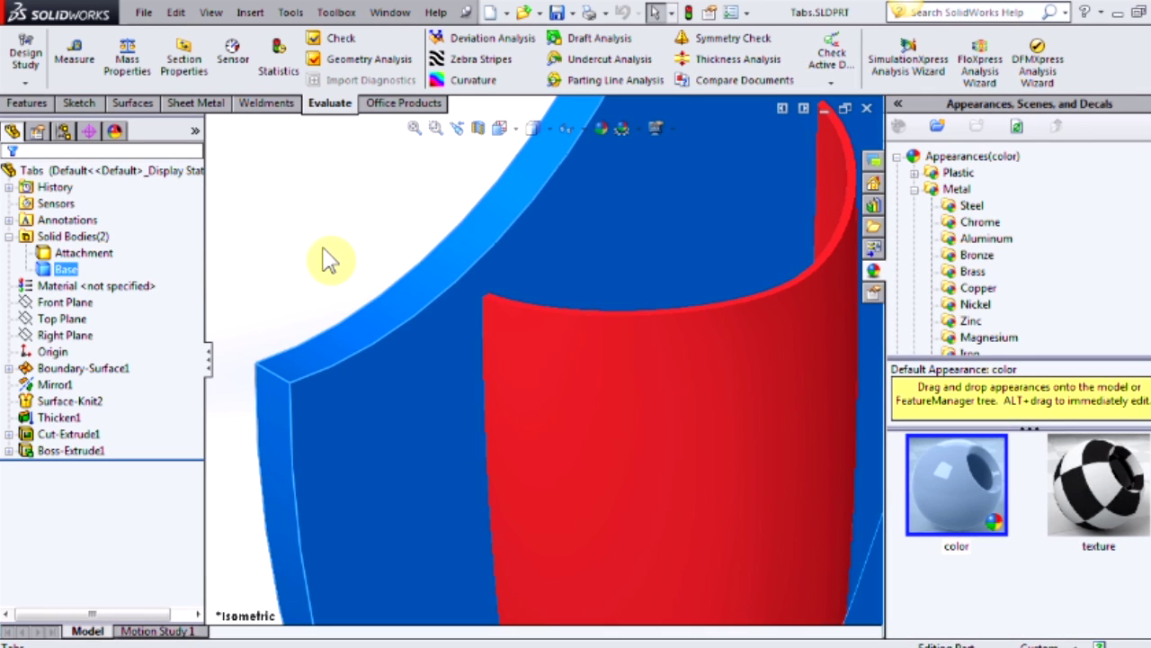
pyautogui.click(330, 258)
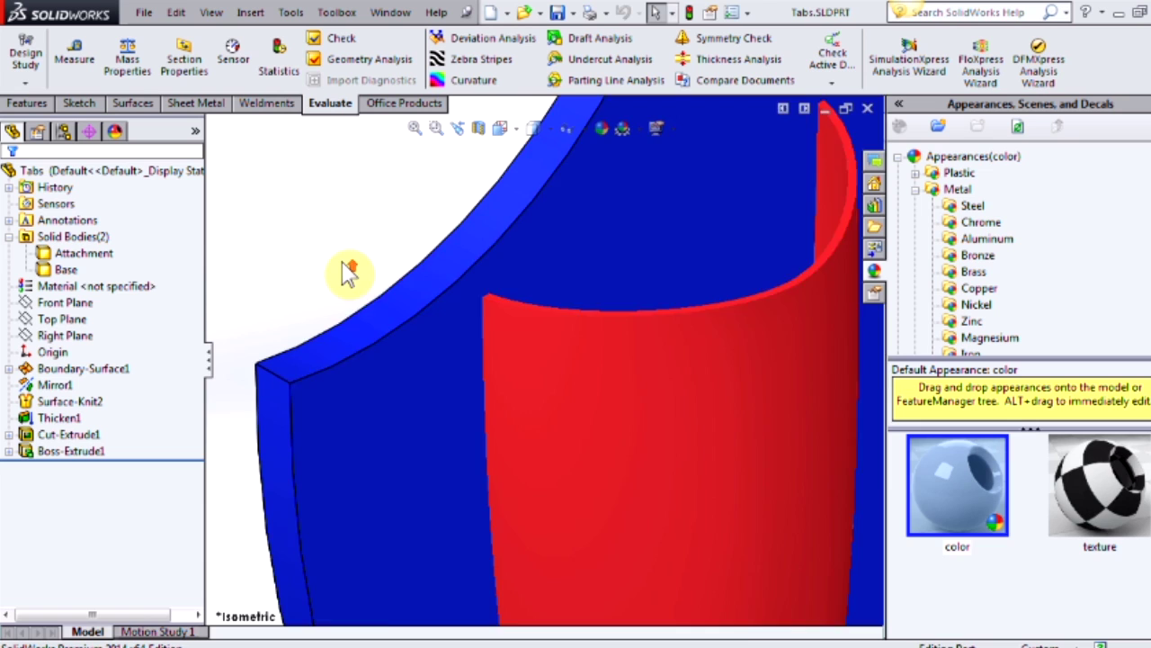
pyautogui.press('f')
pyautogui.moveTo(492, 405); pyautogui.dragTo(600, 493, button='middle')
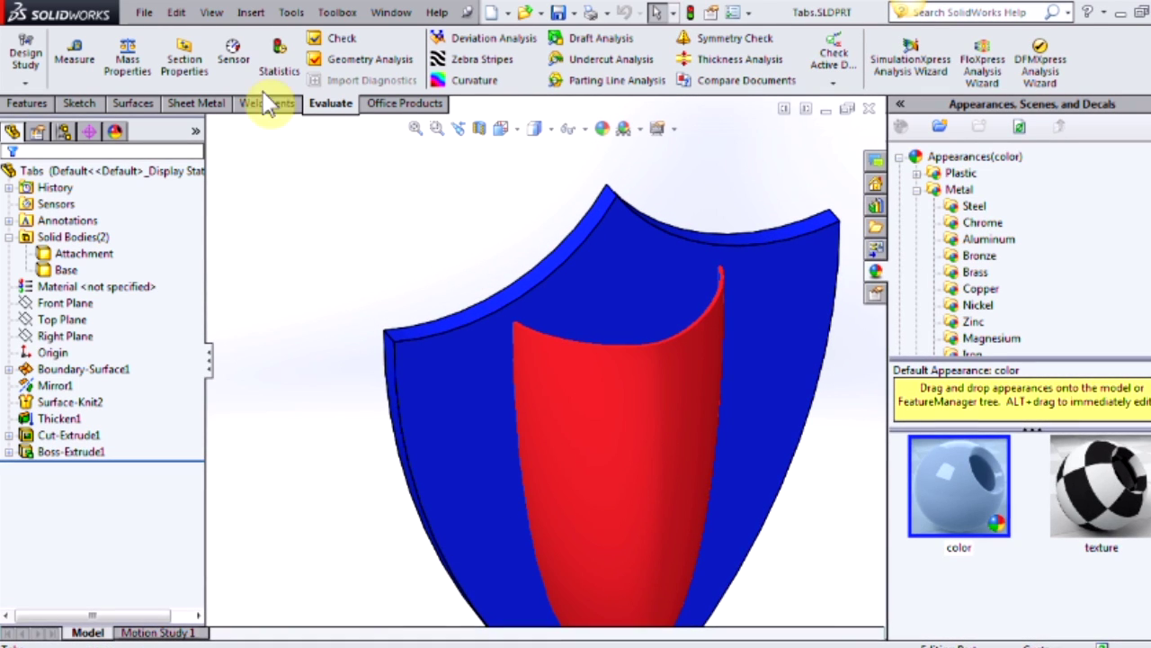
# Copy the Attachment body in place with Move/Copy, accepting the no-movement warning
pyautogui.click(252, 15)
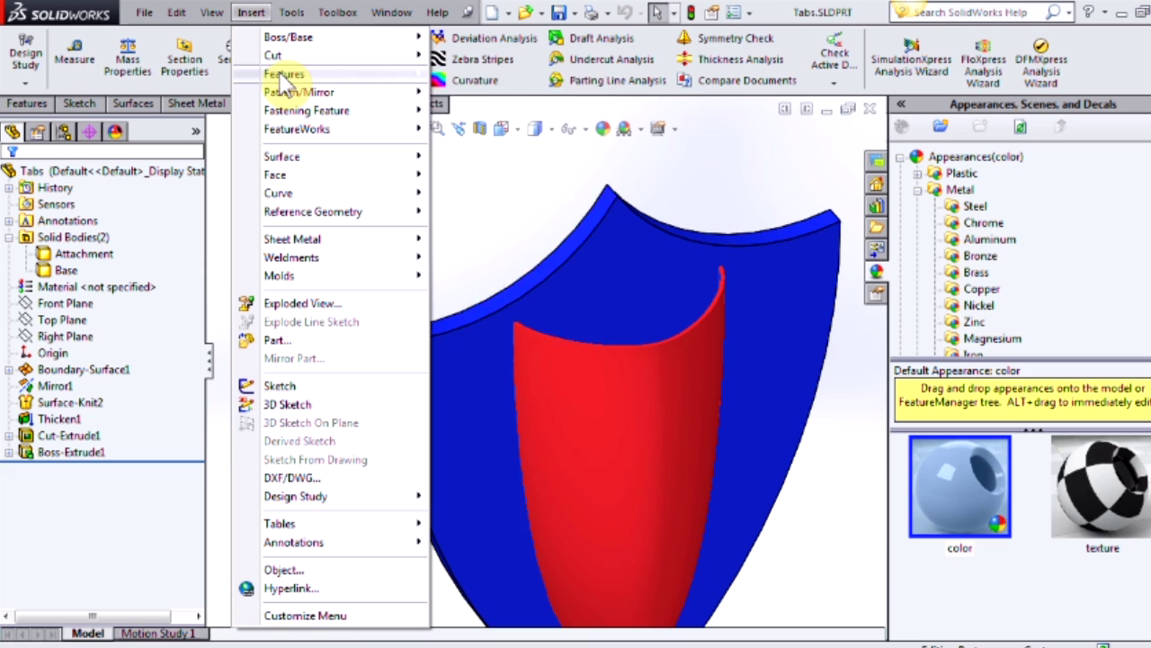
pyautogui.moveTo(306, 75)
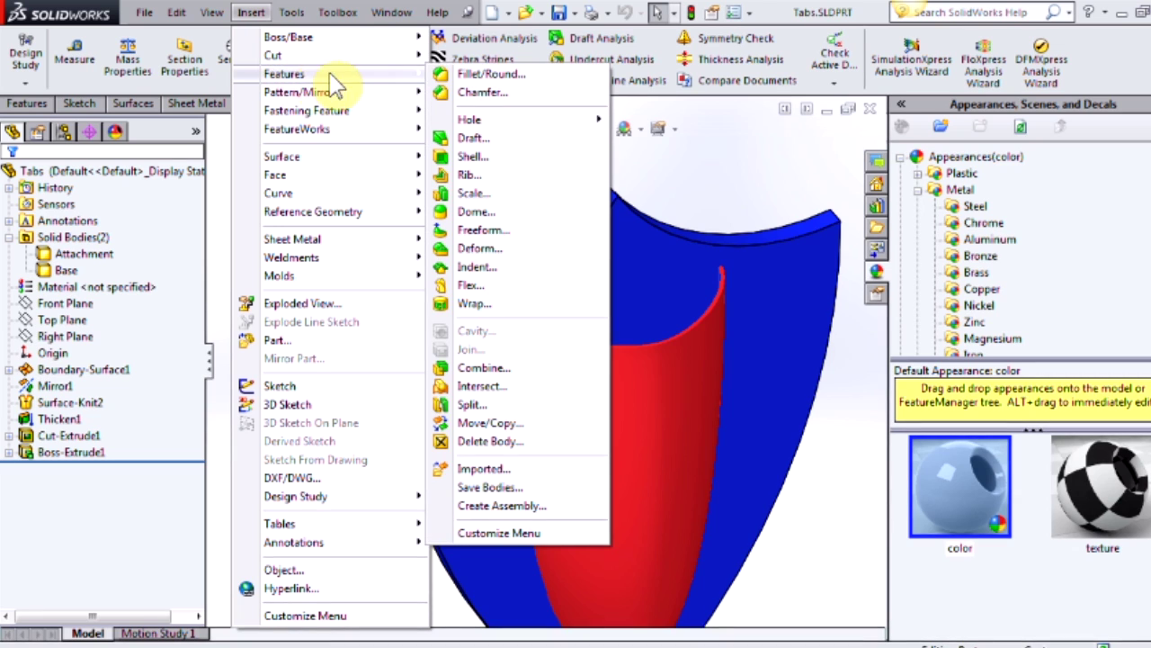
pyautogui.click(509, 426)
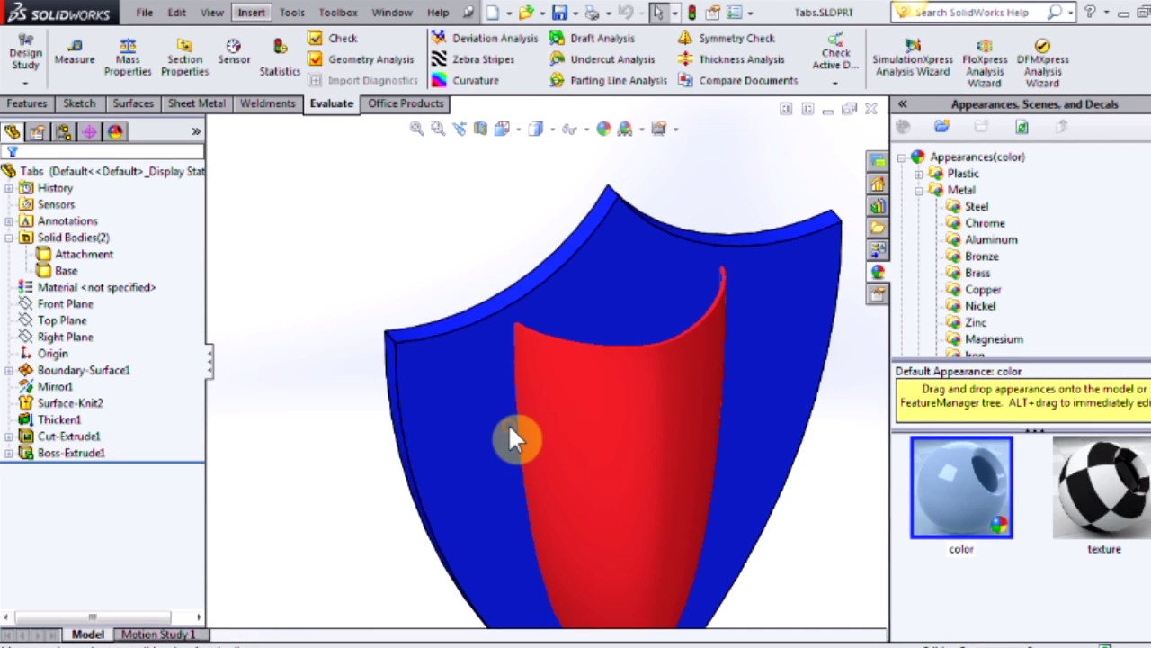
pyautogui.click(622, 443)
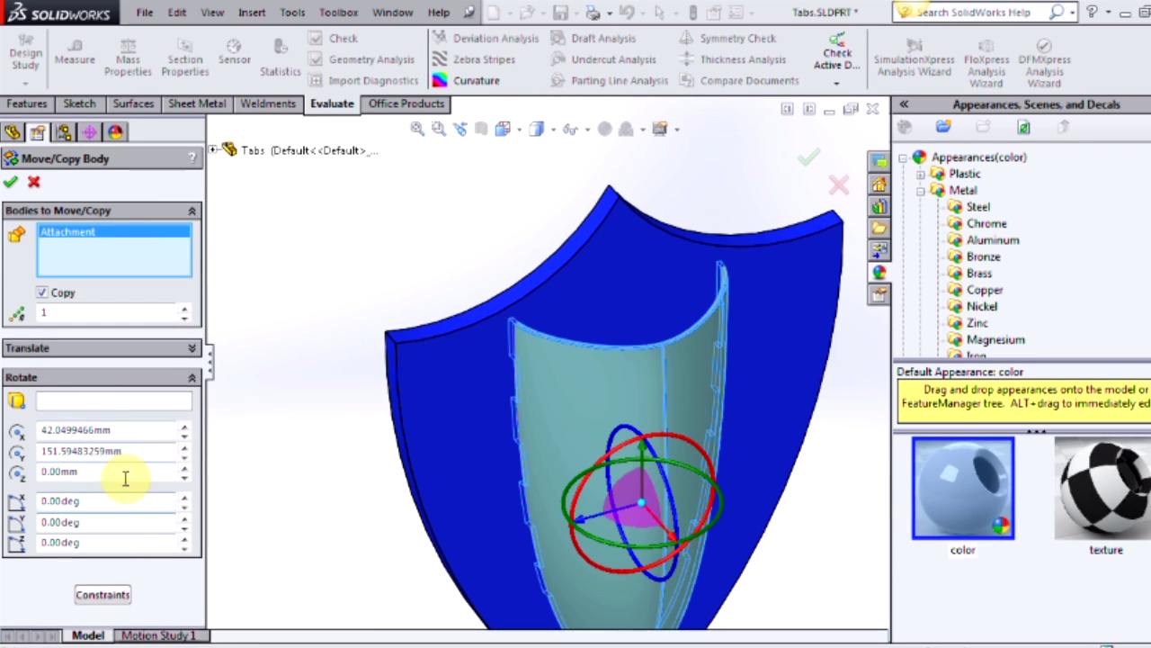
pyautogui.click(11, 183)
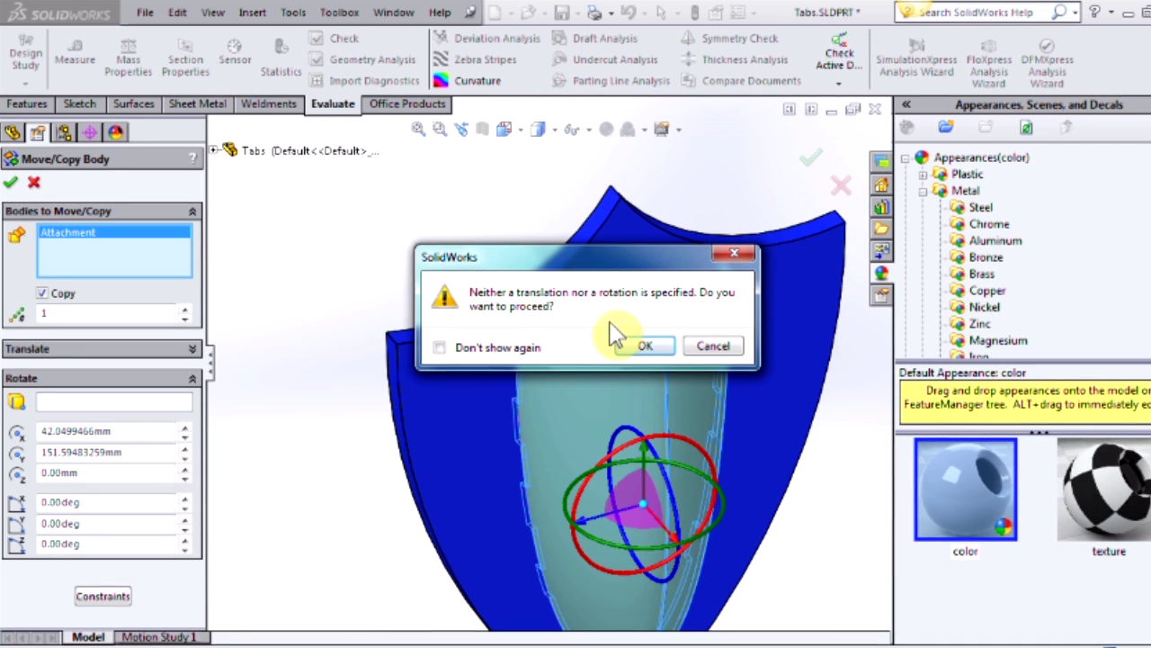
pyautogui.click(630, 345)
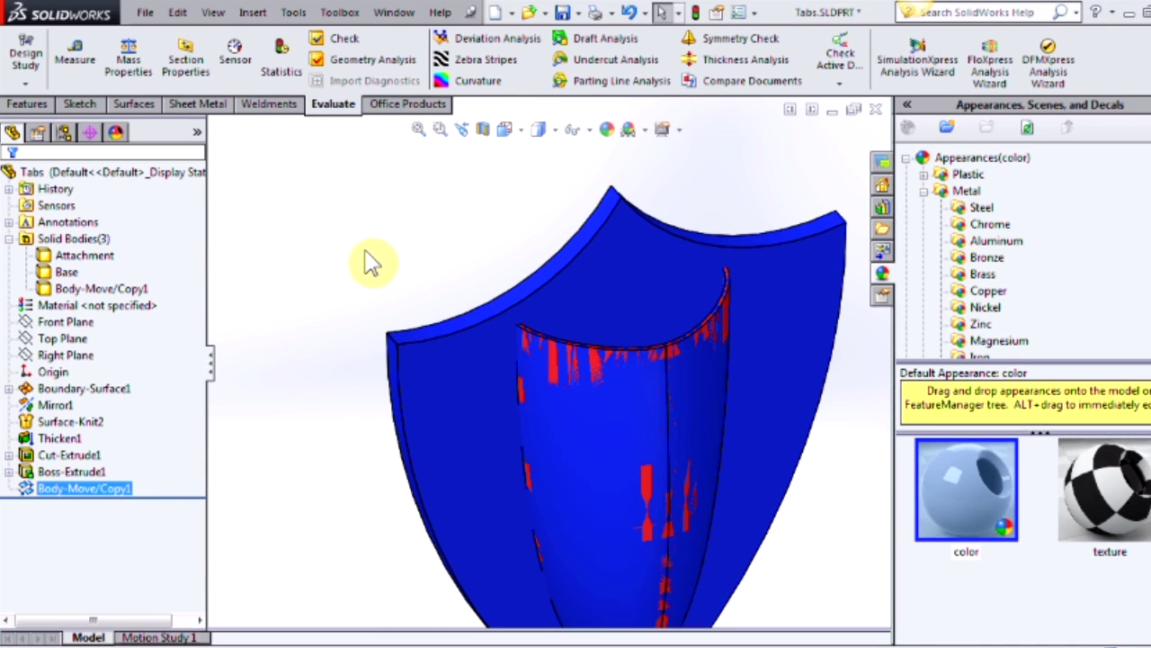
pyautogui.hotkey('ctrl', '7')
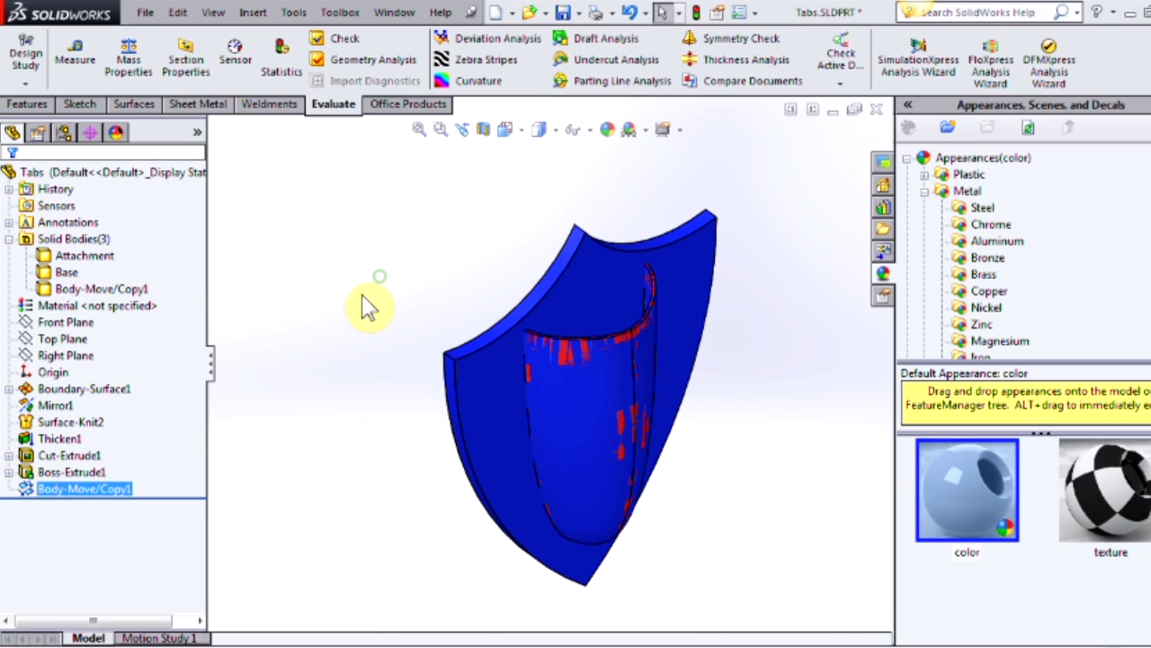
# Check the three solid bodies Attachment, Base and Body-Move/Copy1 in the model, then clear the selection
pyautogui.click(100, 241)
pyautogui.click(104, 257)
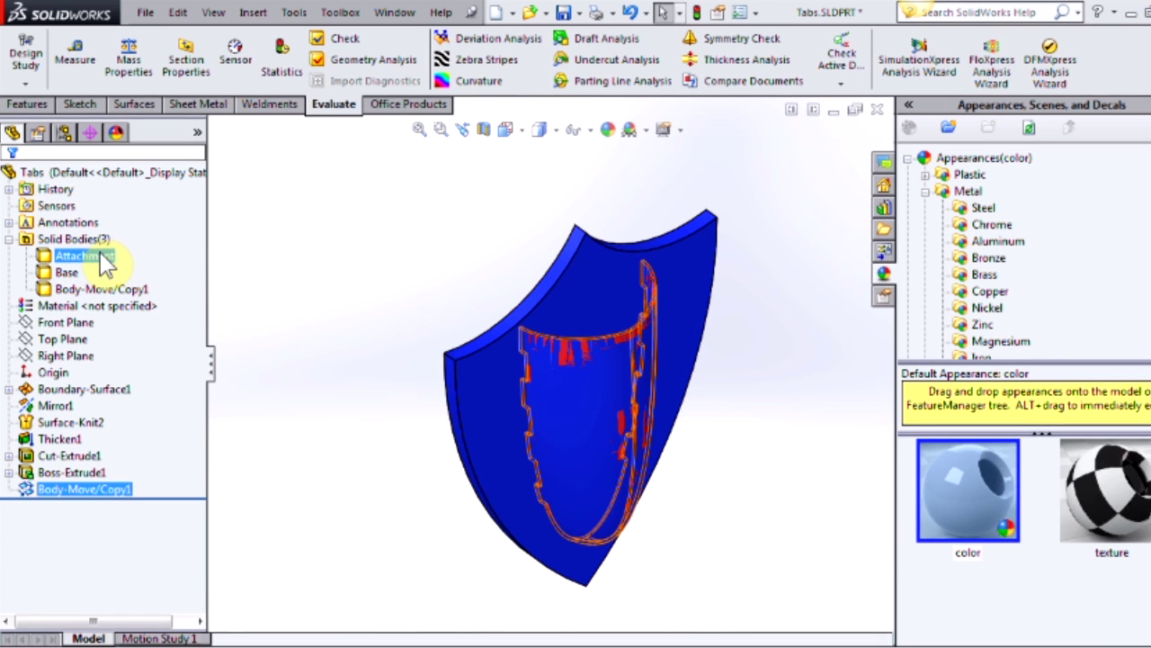
pyautogui.click(75, 273)
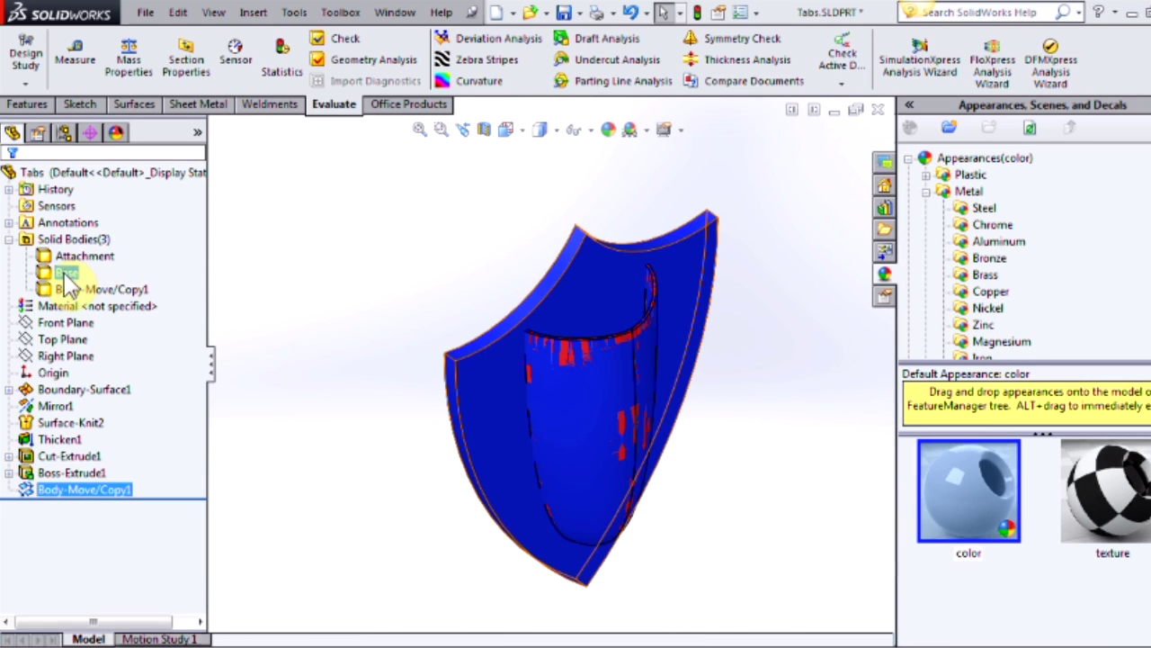
pyautogui.click(99, 290)
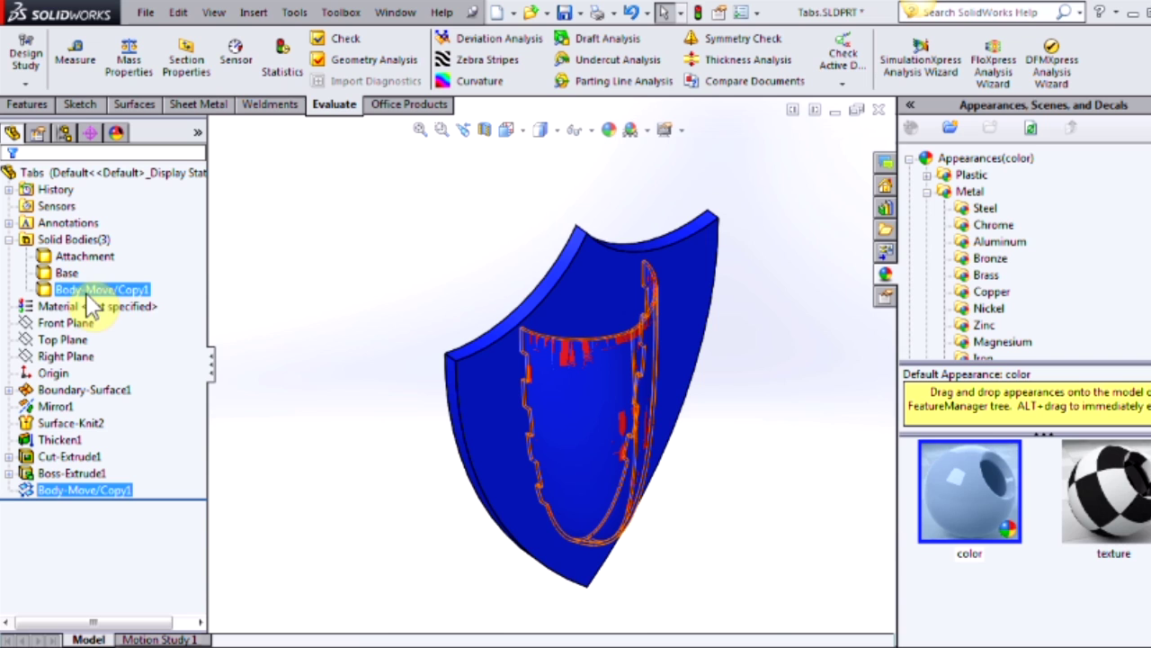
pyautogui.click(67, 274)
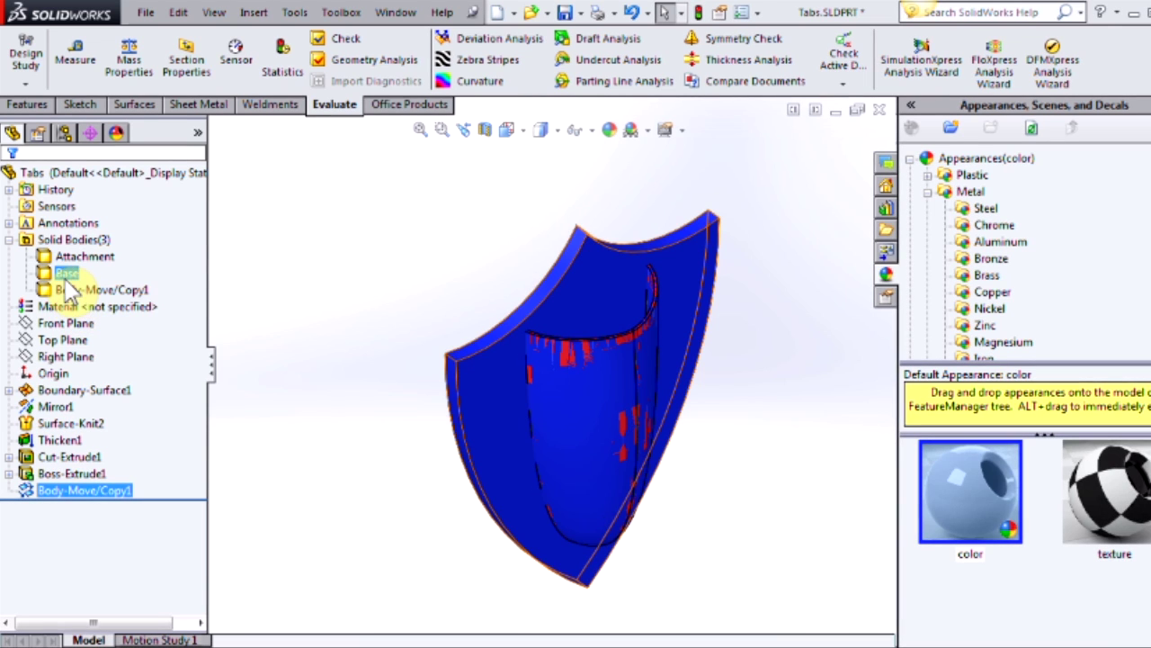
pyautogui.click(227, 272)
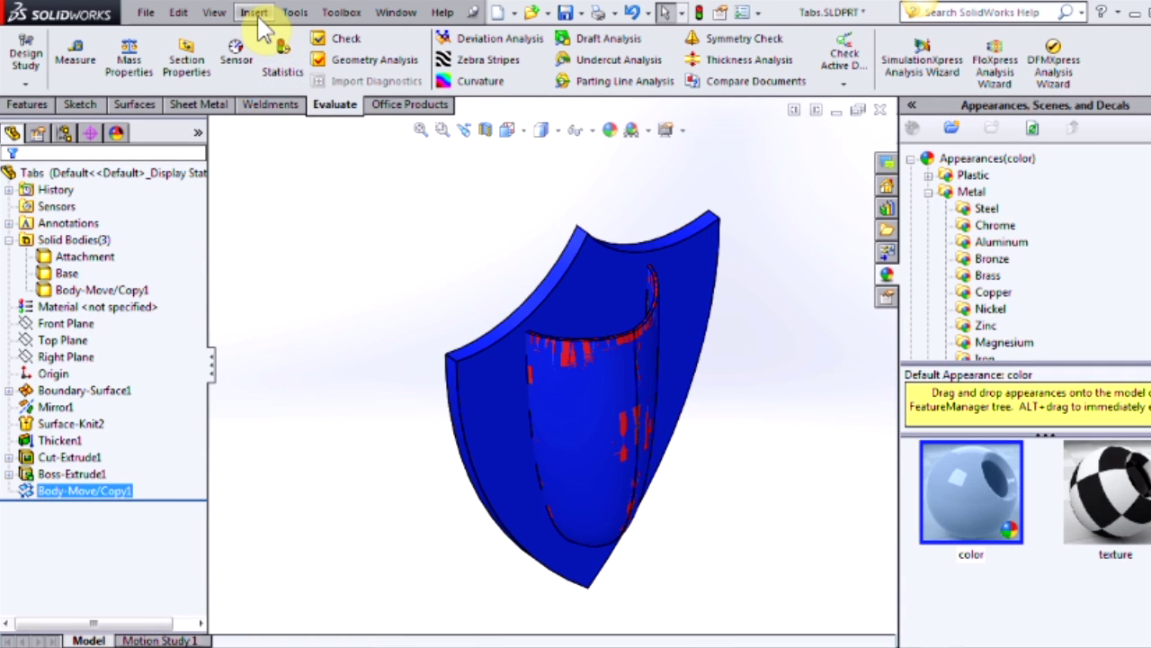
# Add a Subtract Combine that cuts Body-Move/Copy1 from the Base body
pyautogui.click(255, 13)
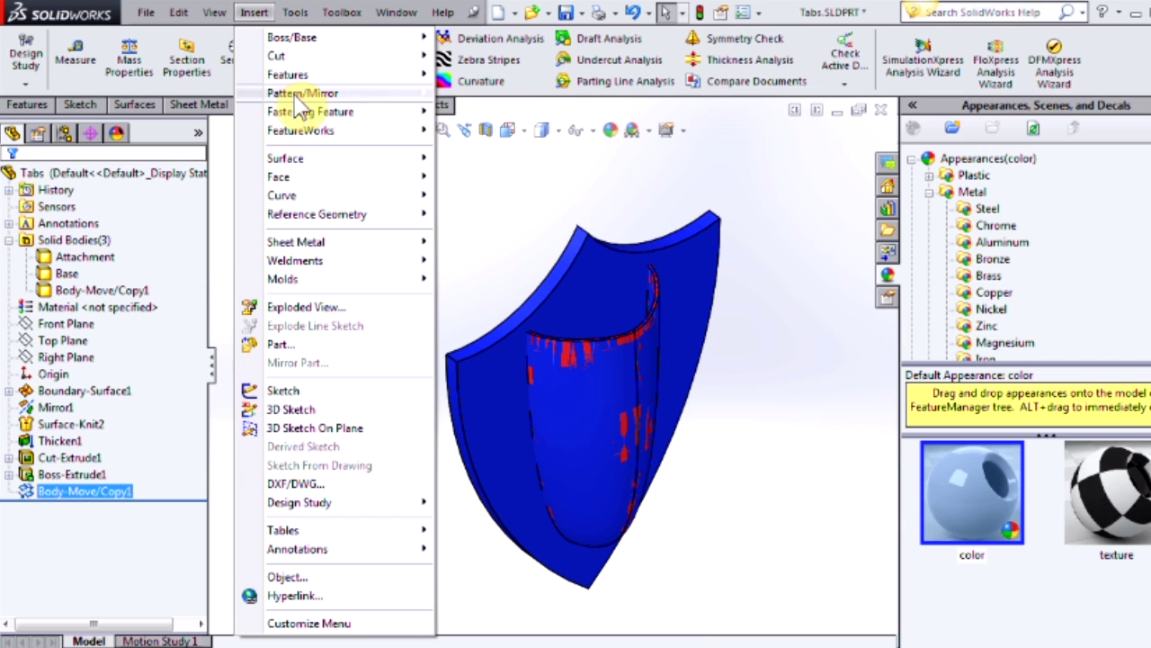
pyautogui.moveTo(302, 96)
pyautogui.moveTo(342, 76)
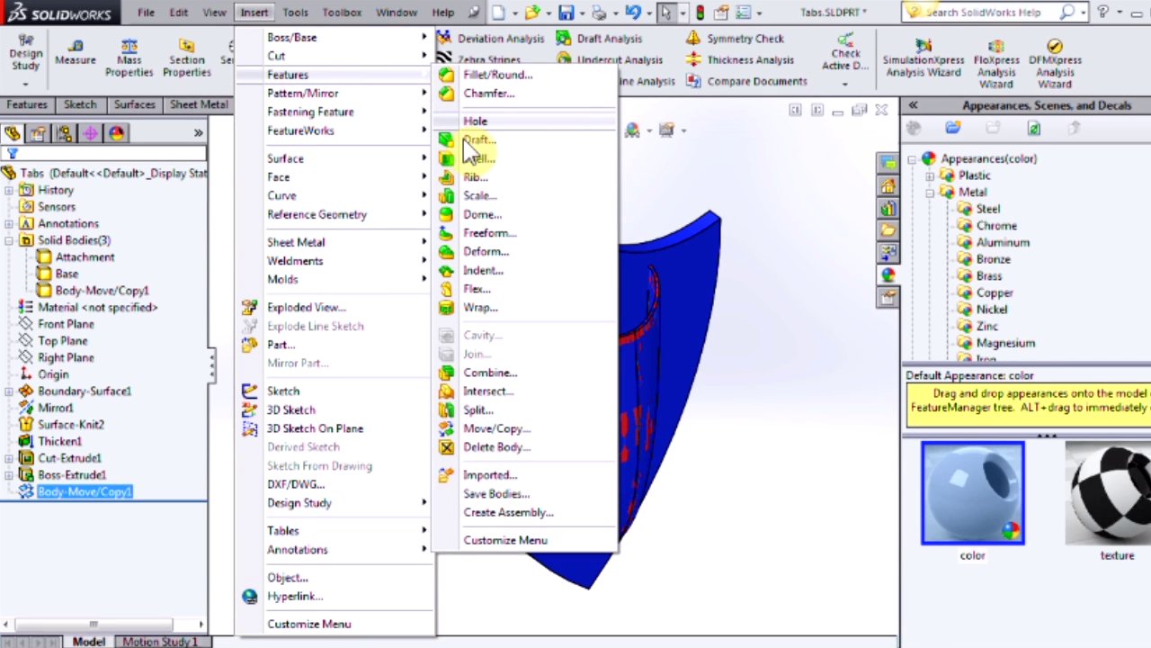
pyautogui.click(488, 373)
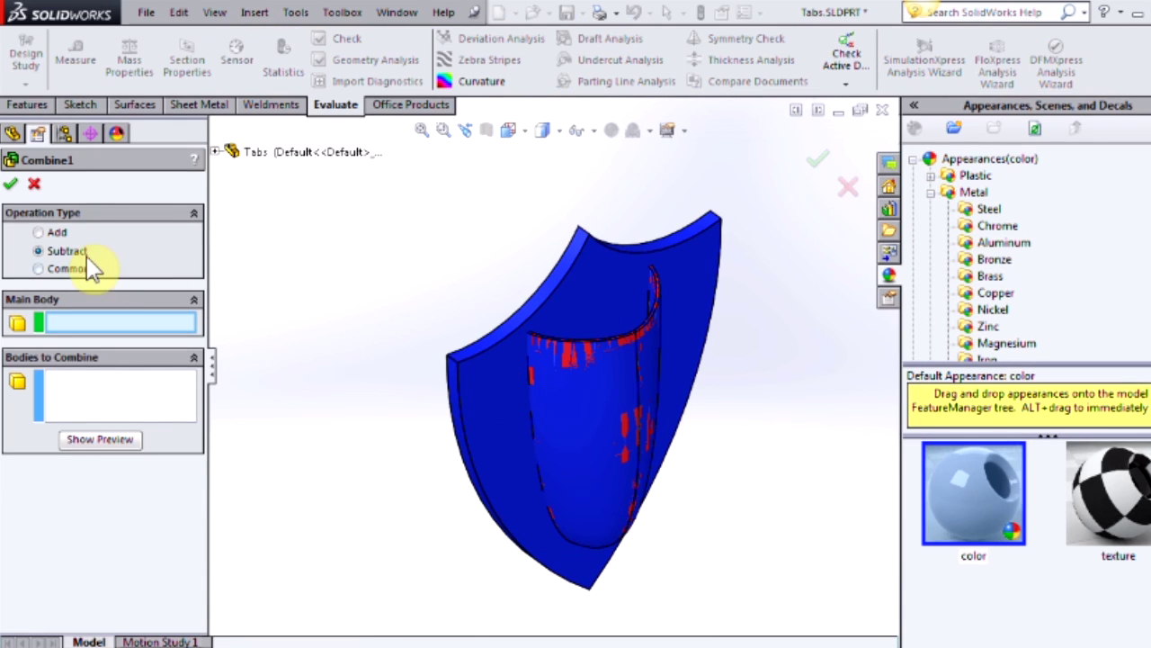
pyautogui.click(55, 253)
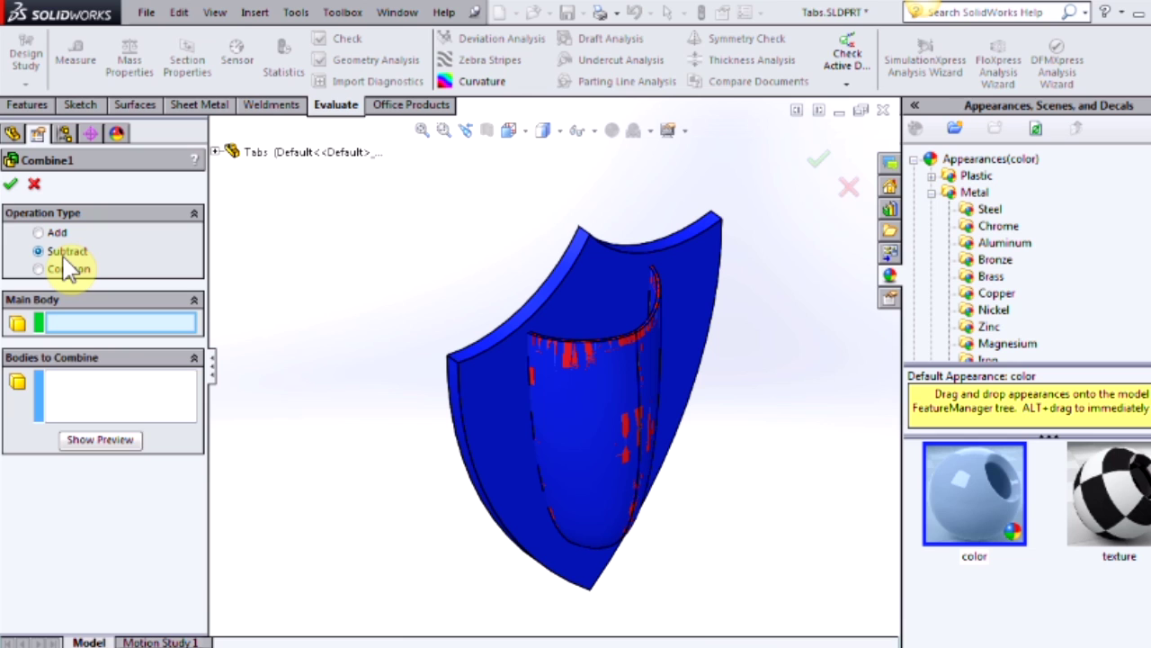
pyautogui.click(482, 438)
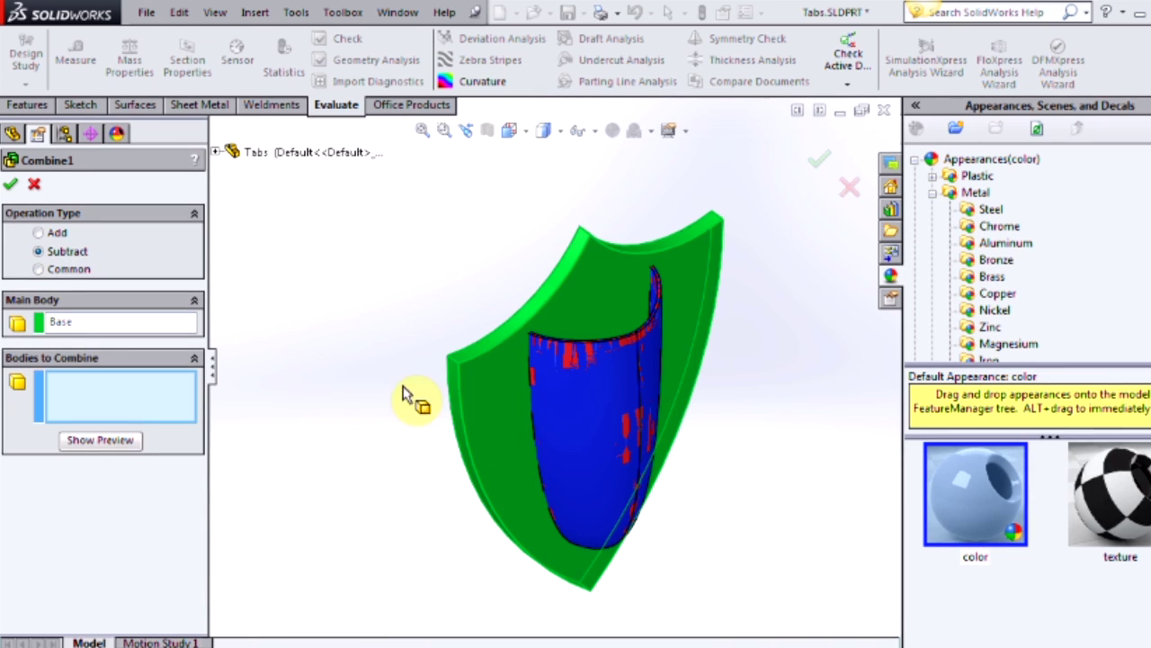
pyautogui.click(219, 153)
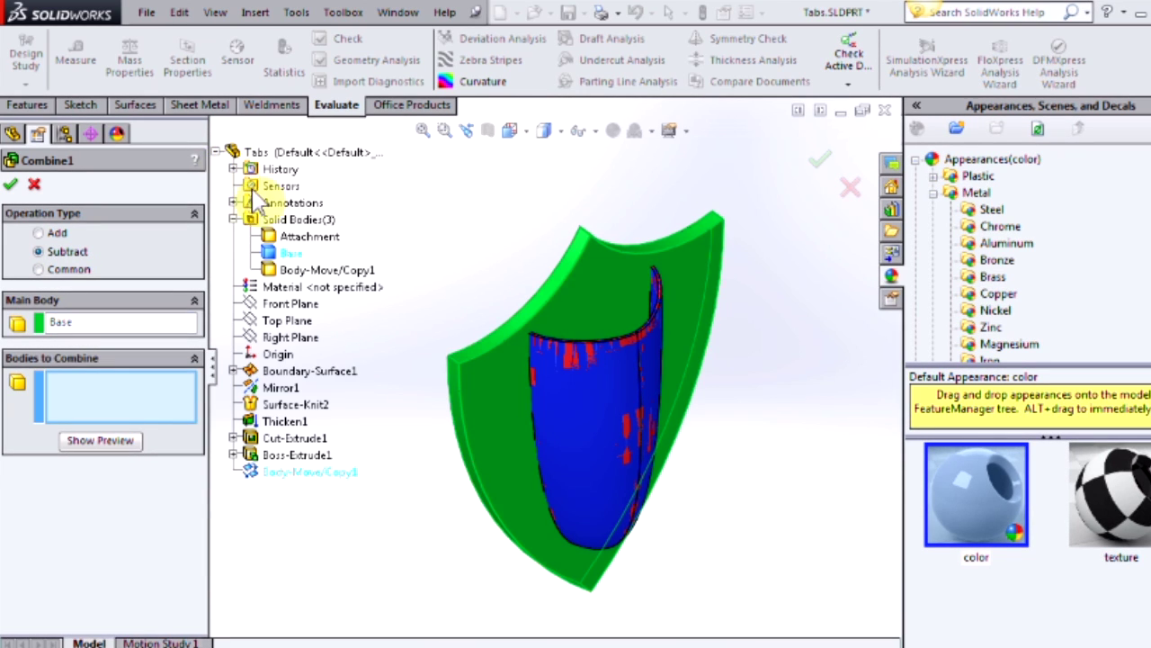
pyautogui.click(315, 275)
pyautogui.click(10, 184)
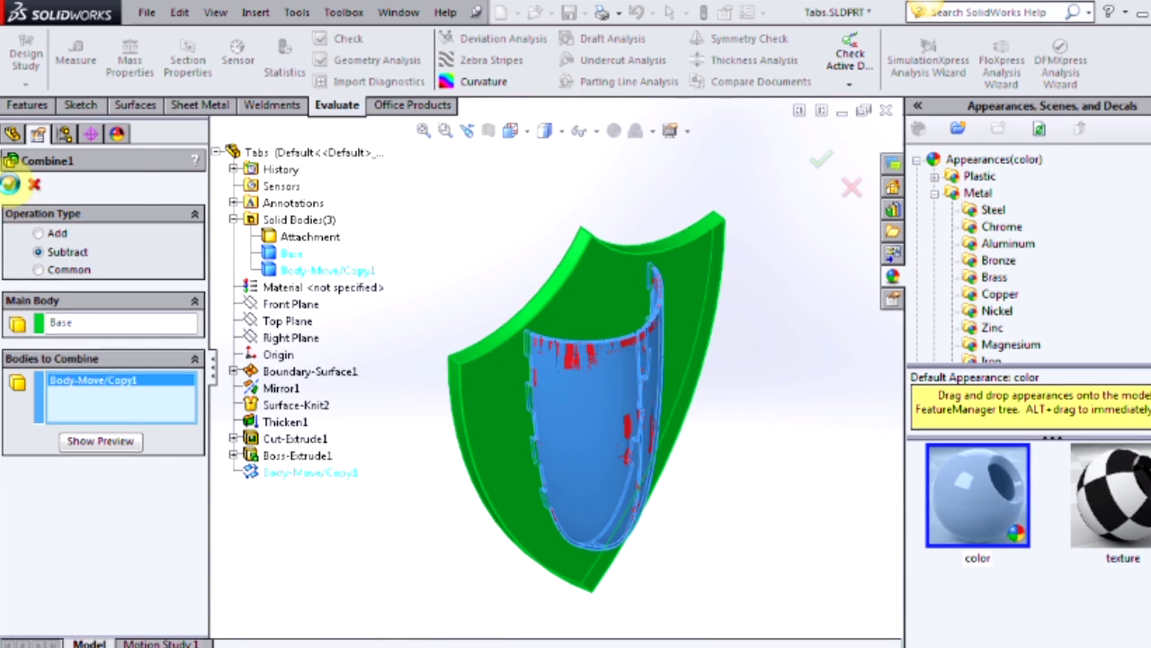
pyautogui.click(103, 262)
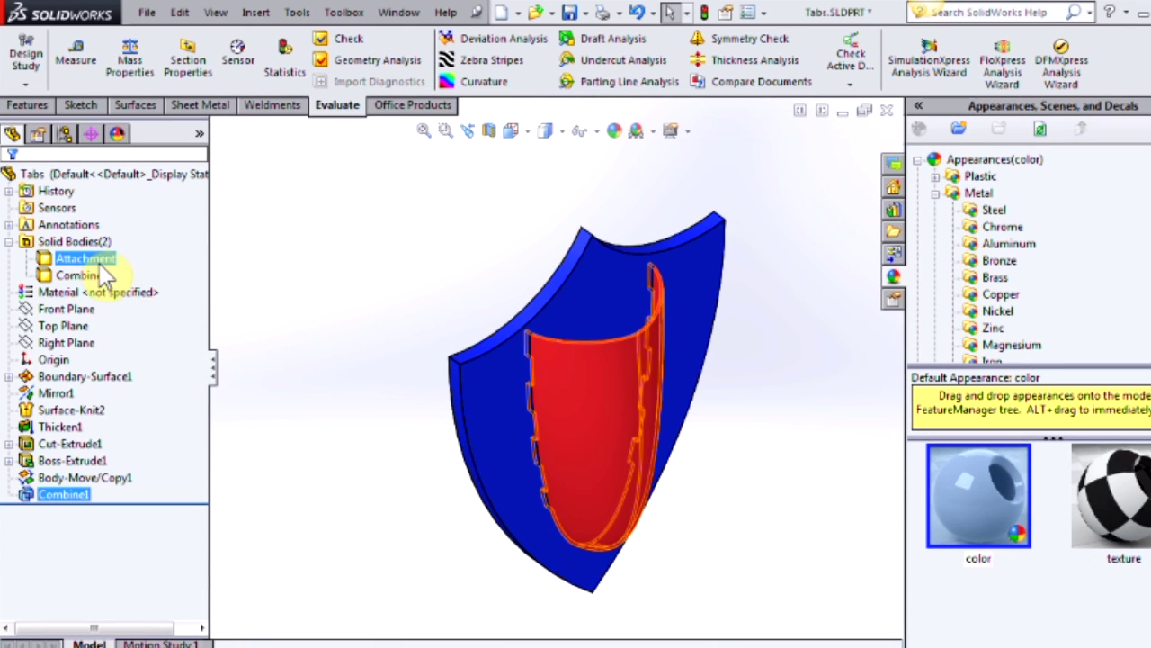
pyautogui.rightClick(104, 263)
pyautogui.click(112, 233)
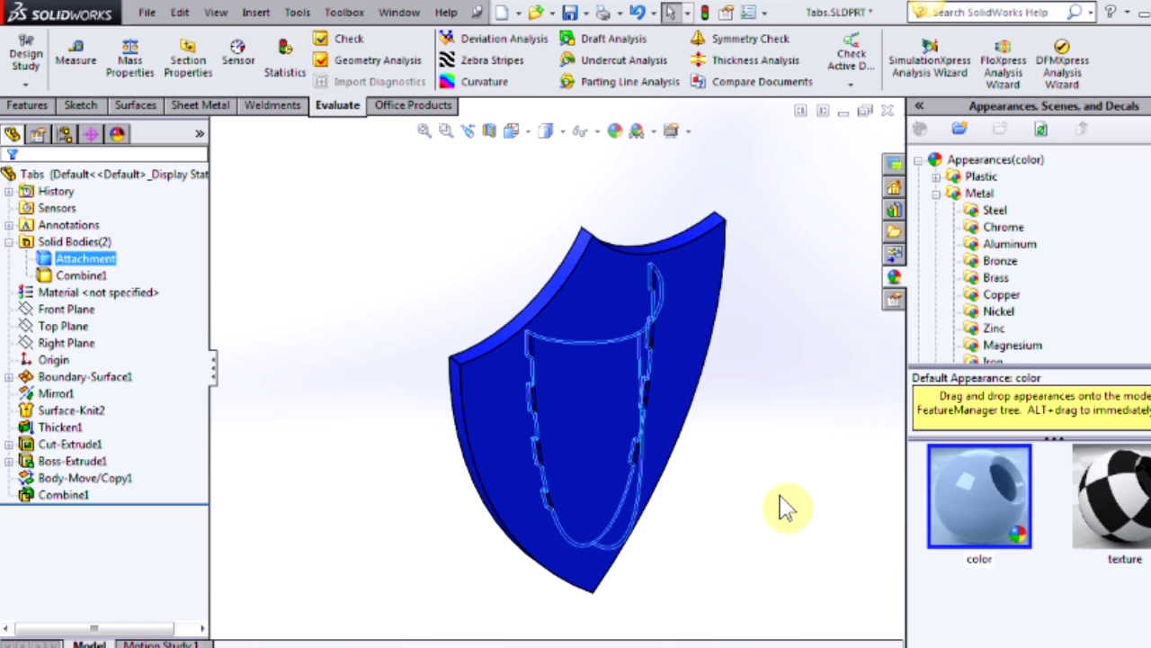
pyautogui.moveTo(742, 479); pyautogui.dragTo(585, 359, button='middle')
pyautogui.scroll(5, 596, 442)
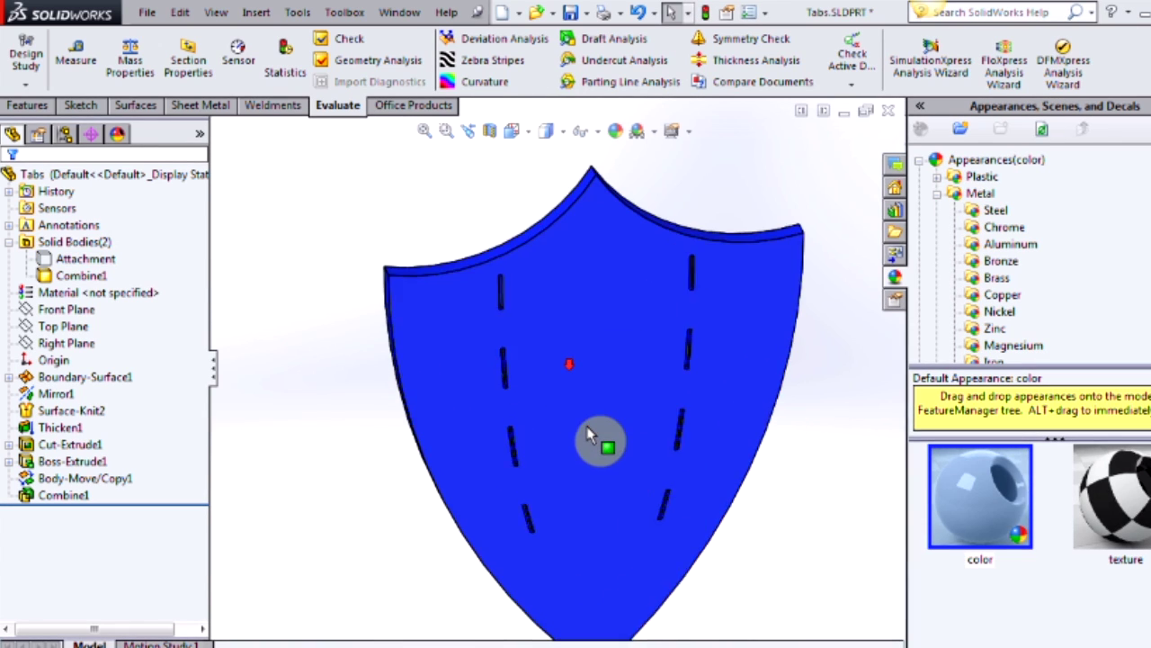
pyautogui.moveTo(581, 443); pyautogui.dragTo(493, 375, button='middle')
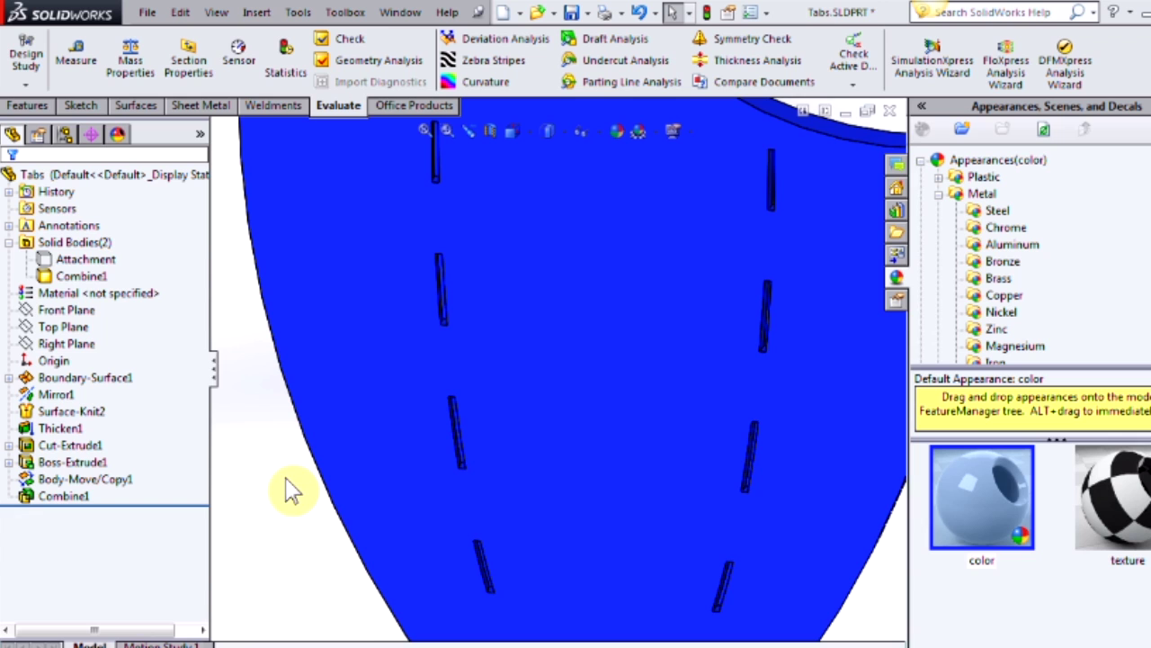
pyautogui.click(81, 260)
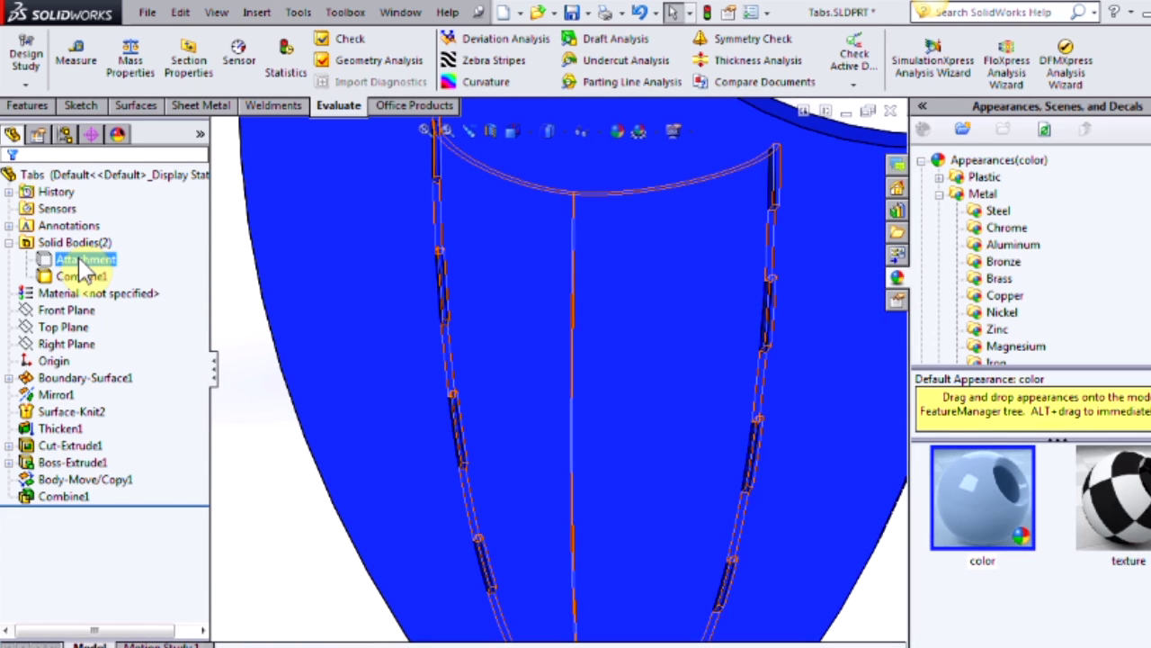
pyautogui.hotkey('ctrl', '1')
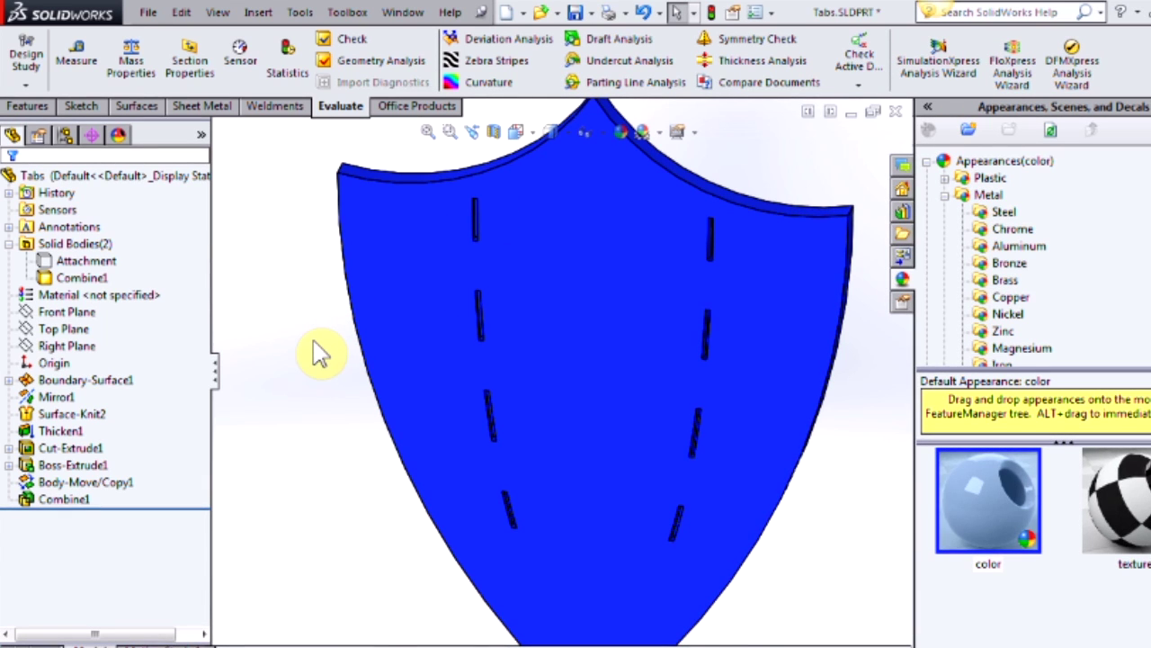
# Switch to the green Tabs2.SLDPRT part and begin an Indent feature
pyautogui.hotkey('ctrl', 'Tab')
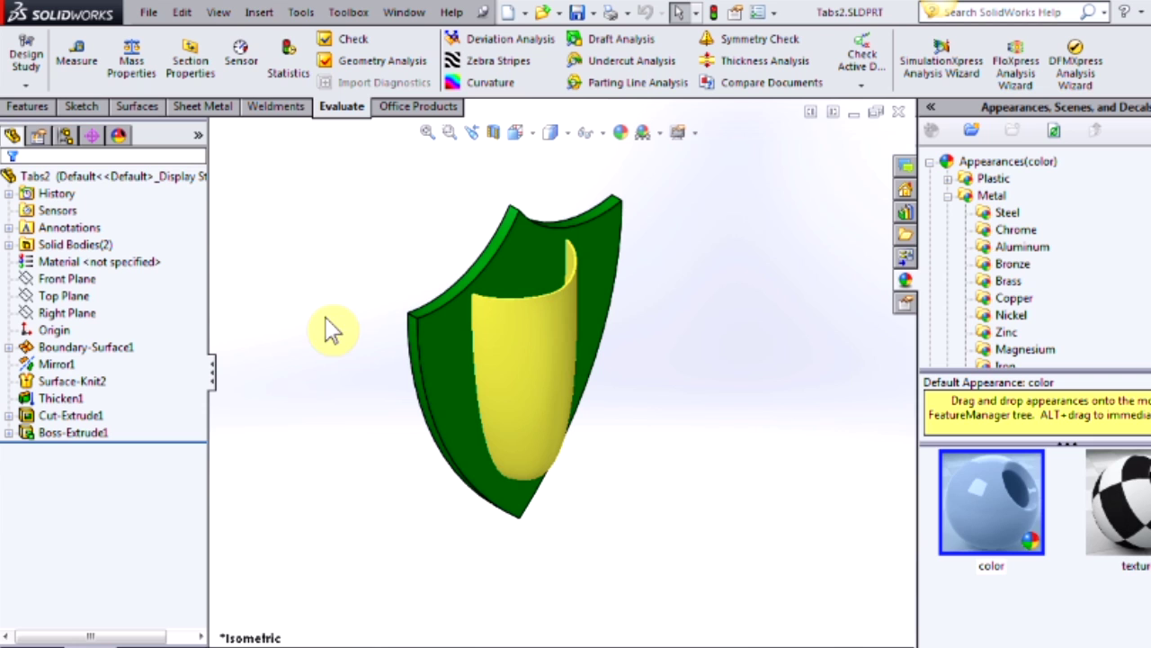
pyautogui.click(255, 14)
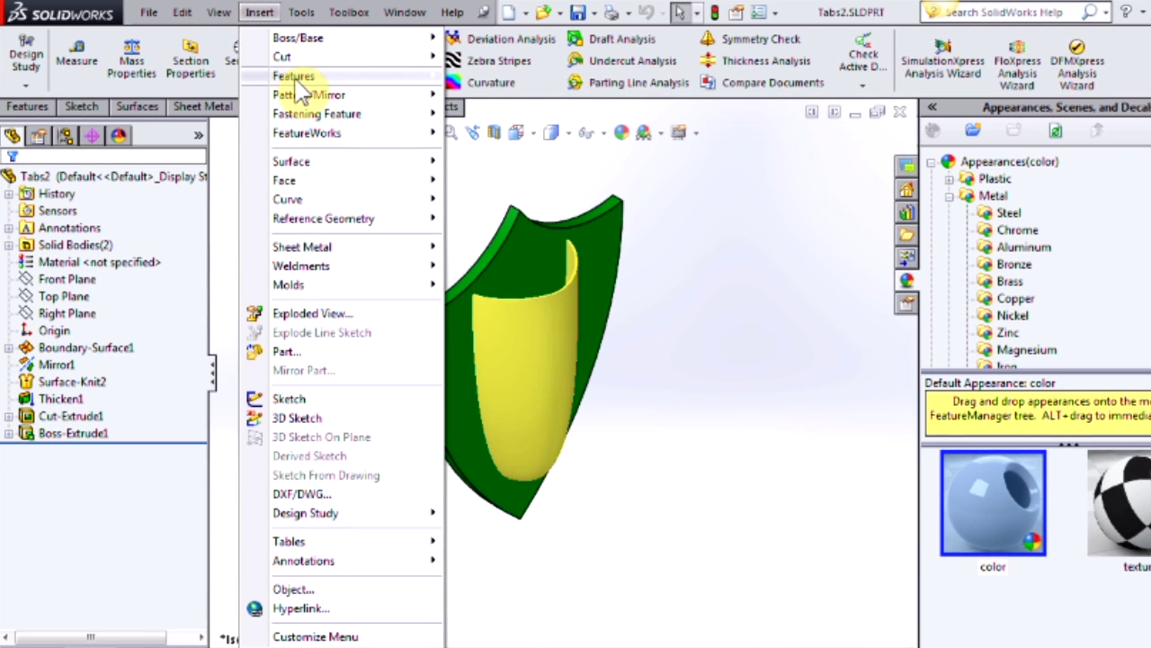
pyautogui.moveTo(297, 76)
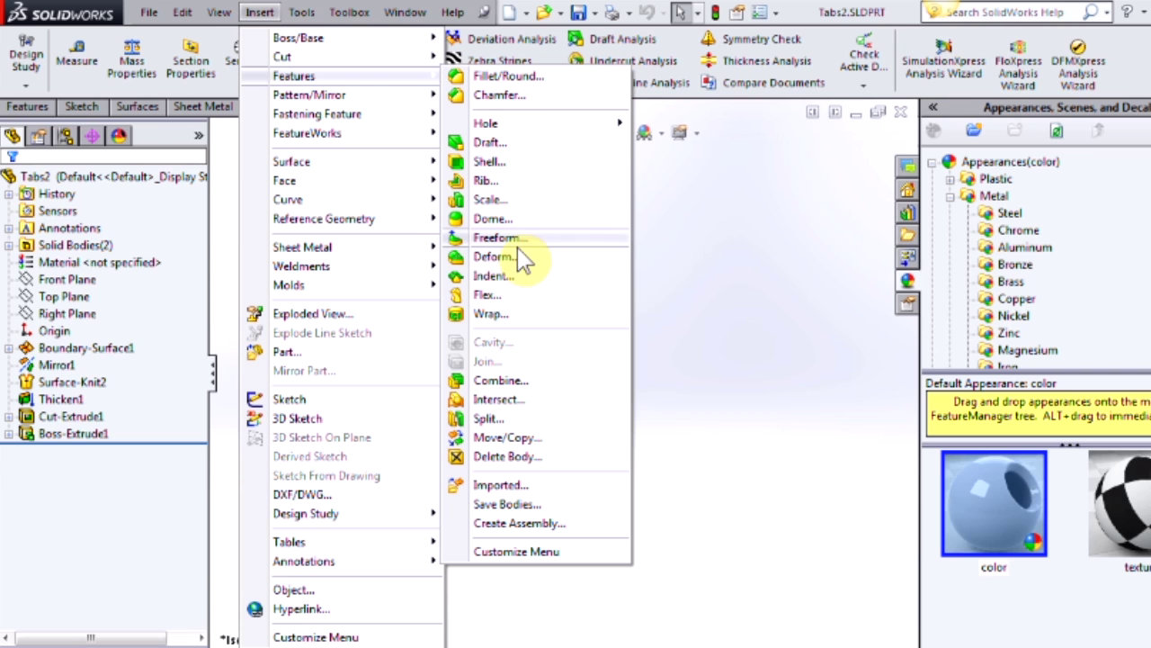
pyautogui.click(506, 274)
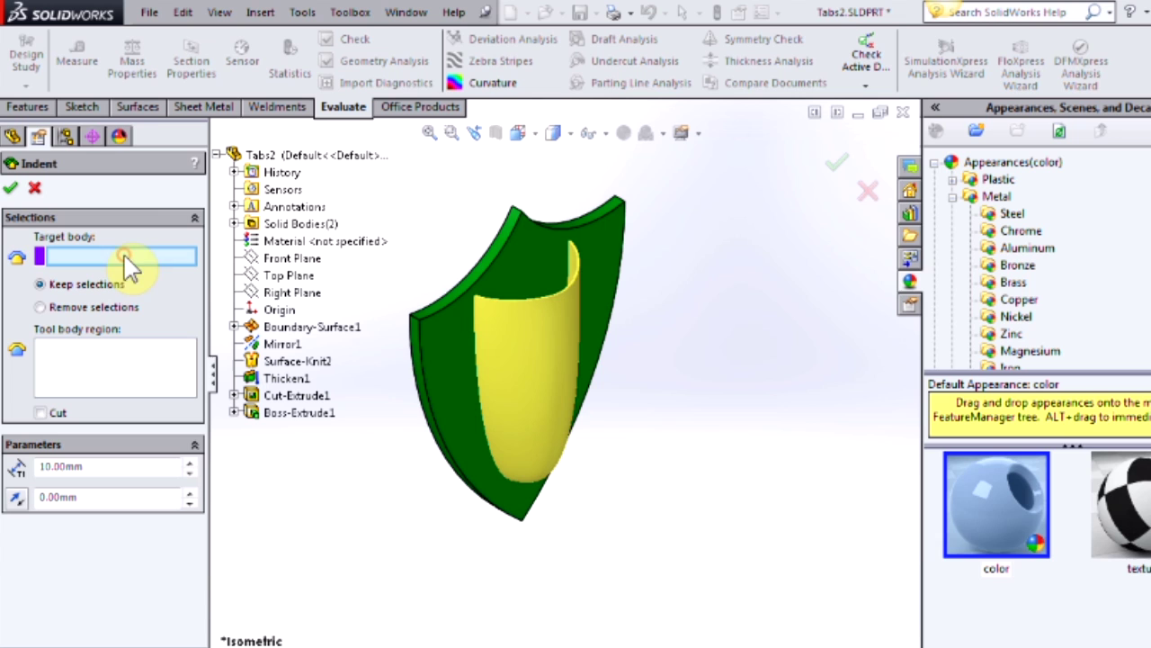
# Set the Indent target to Base and the tool region to the yellow cylinder face, with Cut enabled
pyautogui.click(430, 351)
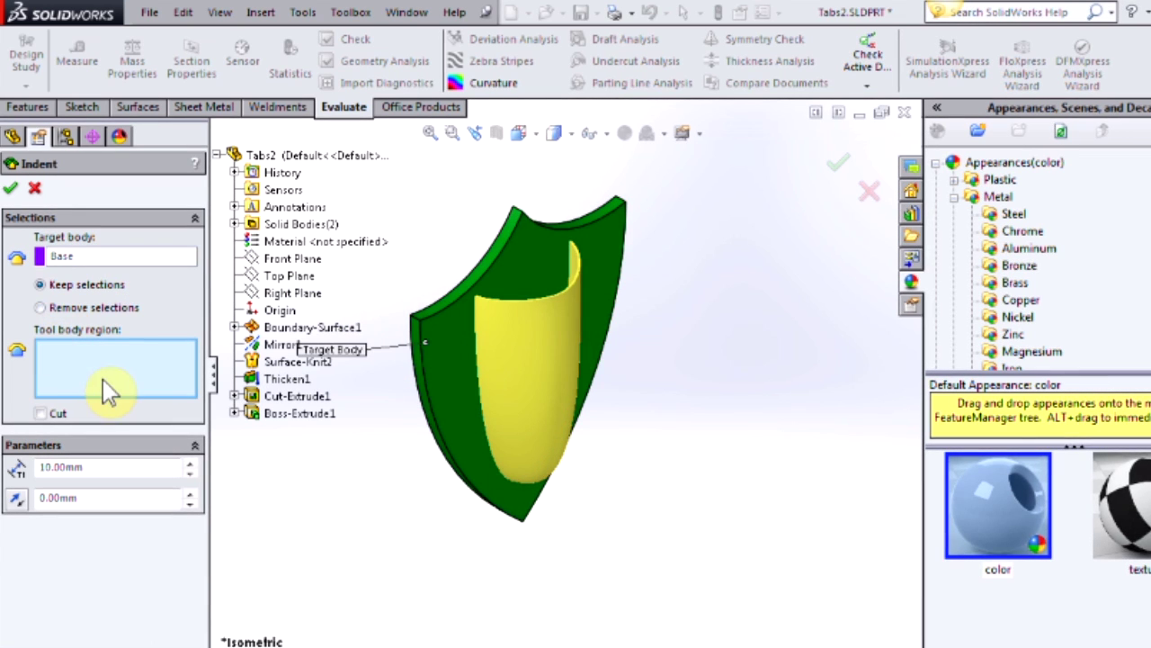
pyautogui.click(514, 356)
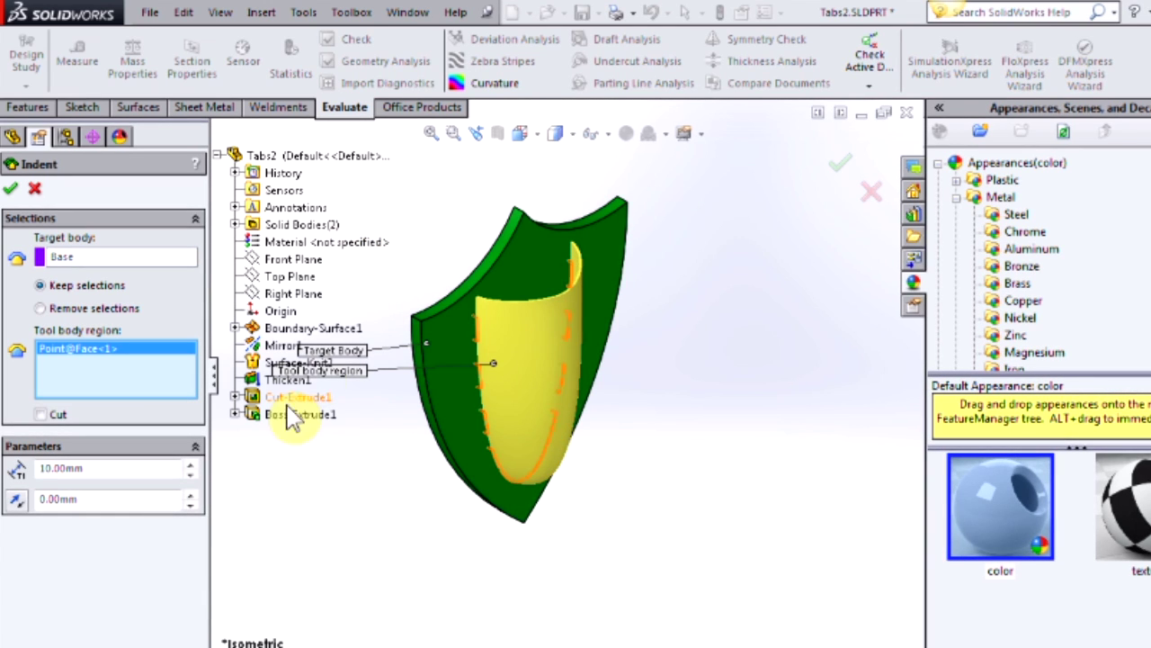
pyautogui.click(41, 415)
pyautogui.scroll(-5, 527, 393)
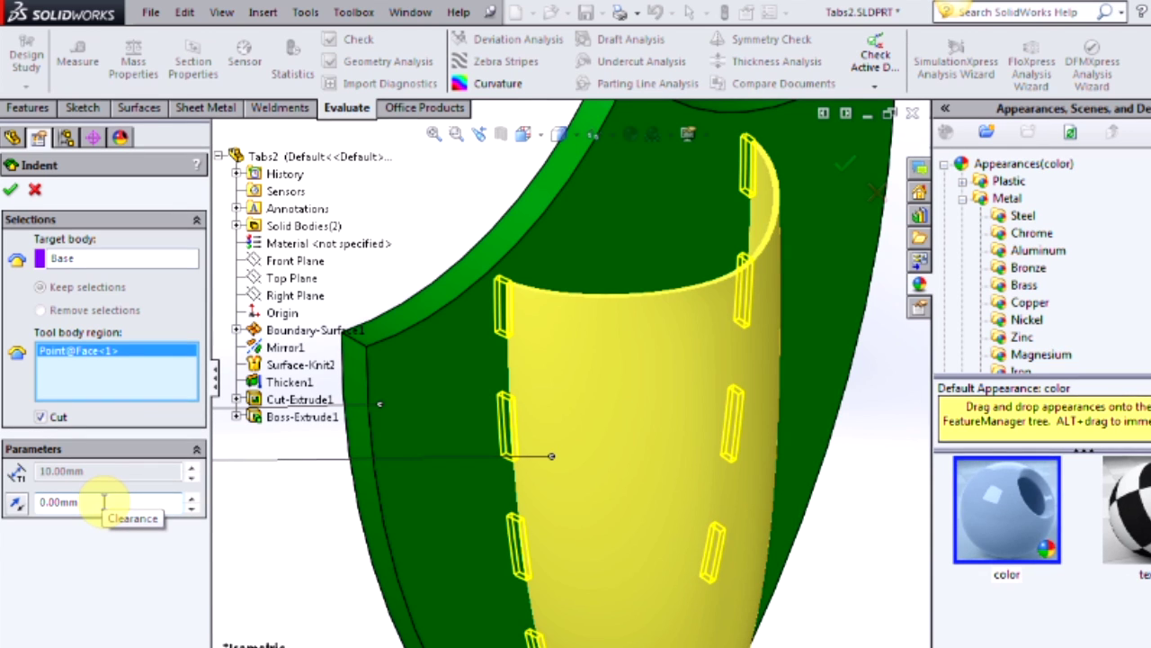
pyautogui.scroll(5, 668, 385)
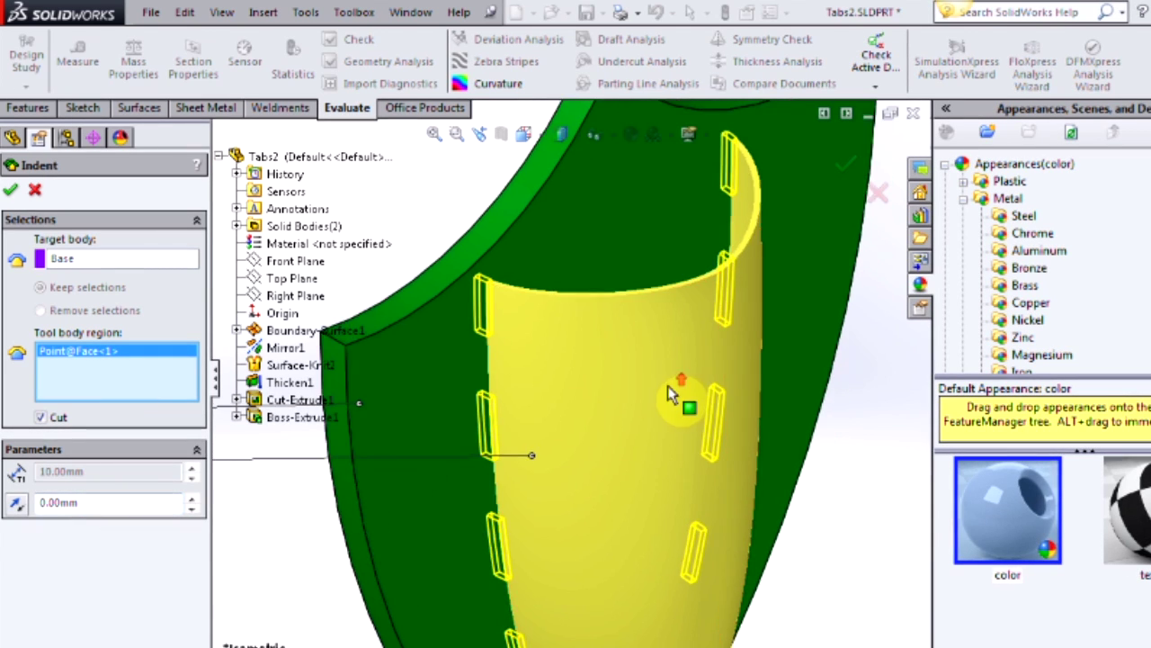
pyautogui.moveTo(679, 497); pyautogui.dragTo(540, 303, button='middle')
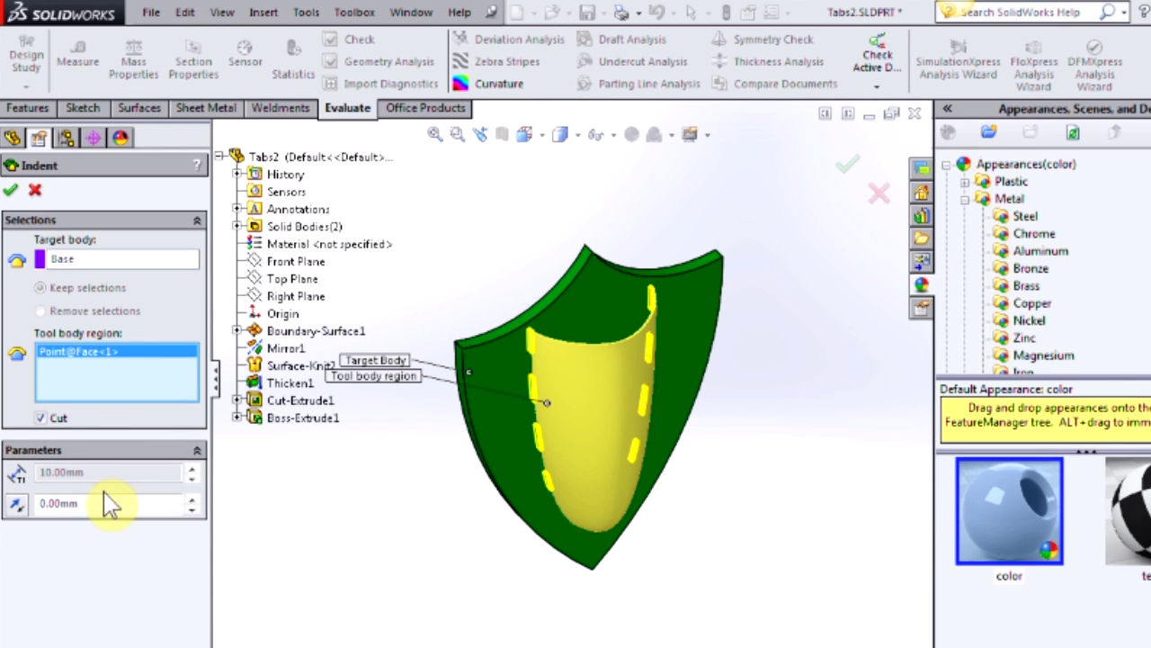
# Finish Indent1 and hide the yellow Attachment body from the Solid Bodies list
pyautogui.click(9, 186)
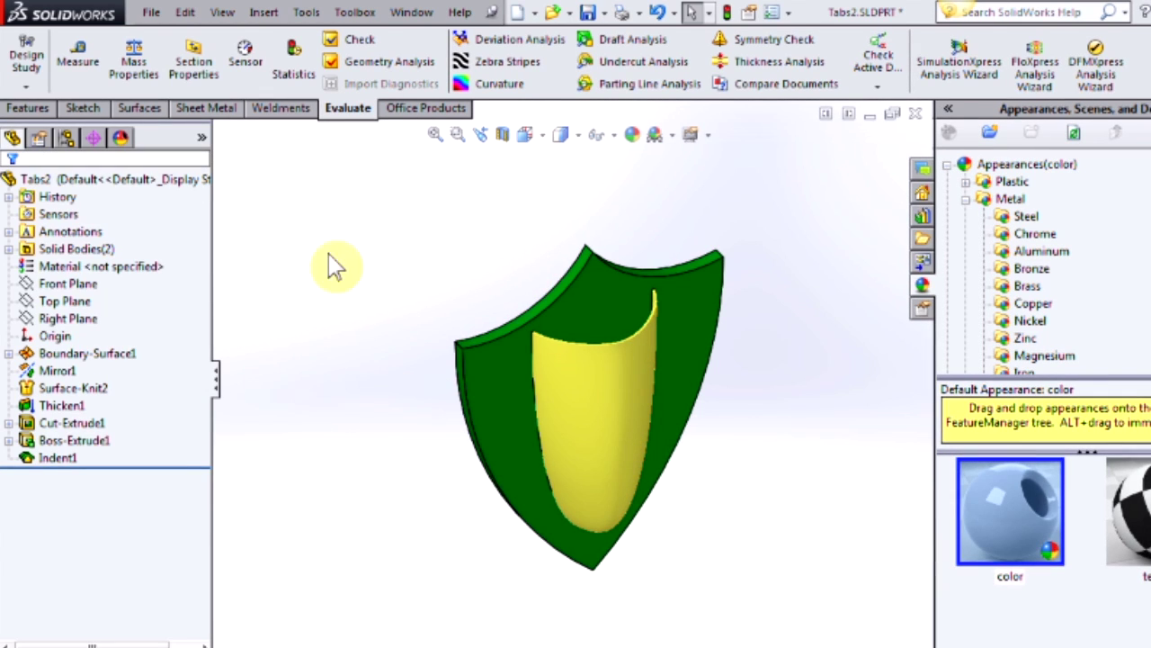
pyautogui.click(8, 249)
pyautogui.rightClick(84, 266)
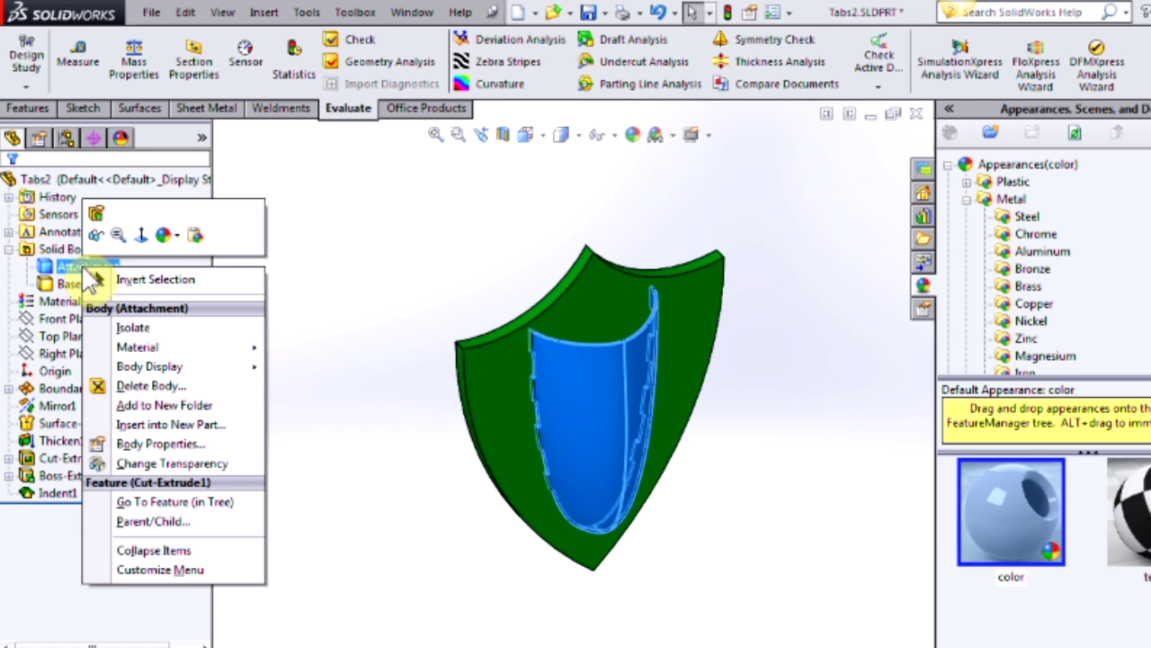
pyautogui.click(90, 233)
pyautogui.click(758, 458)
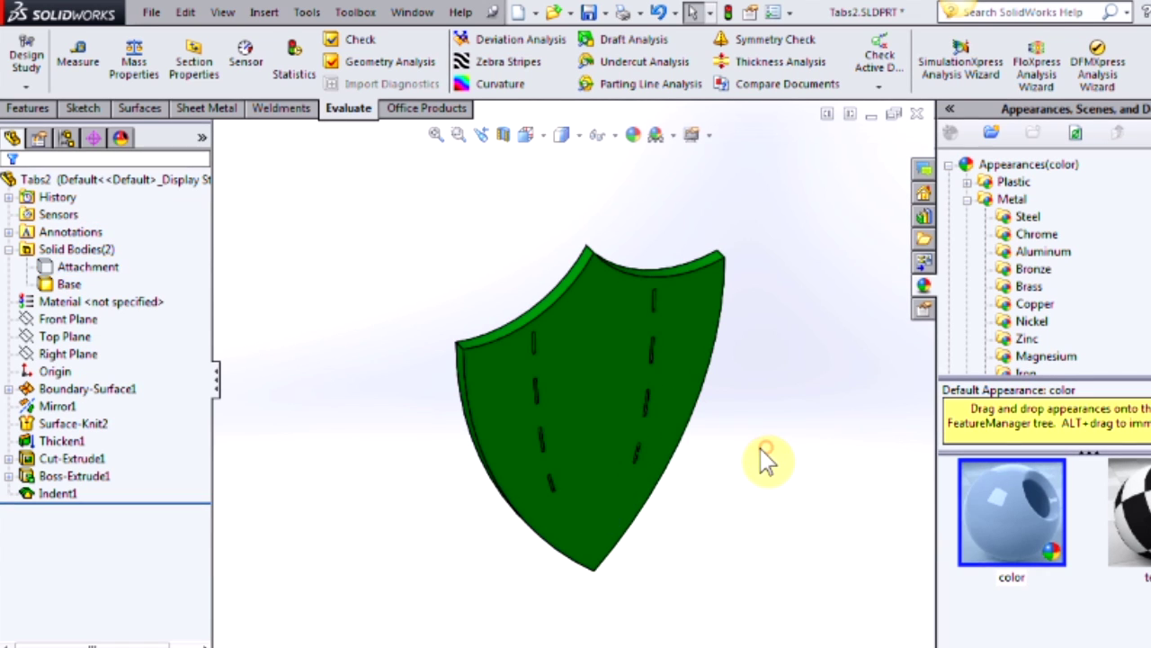
# Face the shield head-on, zoom to fit, and orbit to an oblique angle to see the eight slots
pyautogui.moveTo(758, 458); pyautogui.dragTo(646, 314, button='middle')
pyautogui.scroll(-5, 646, 322)
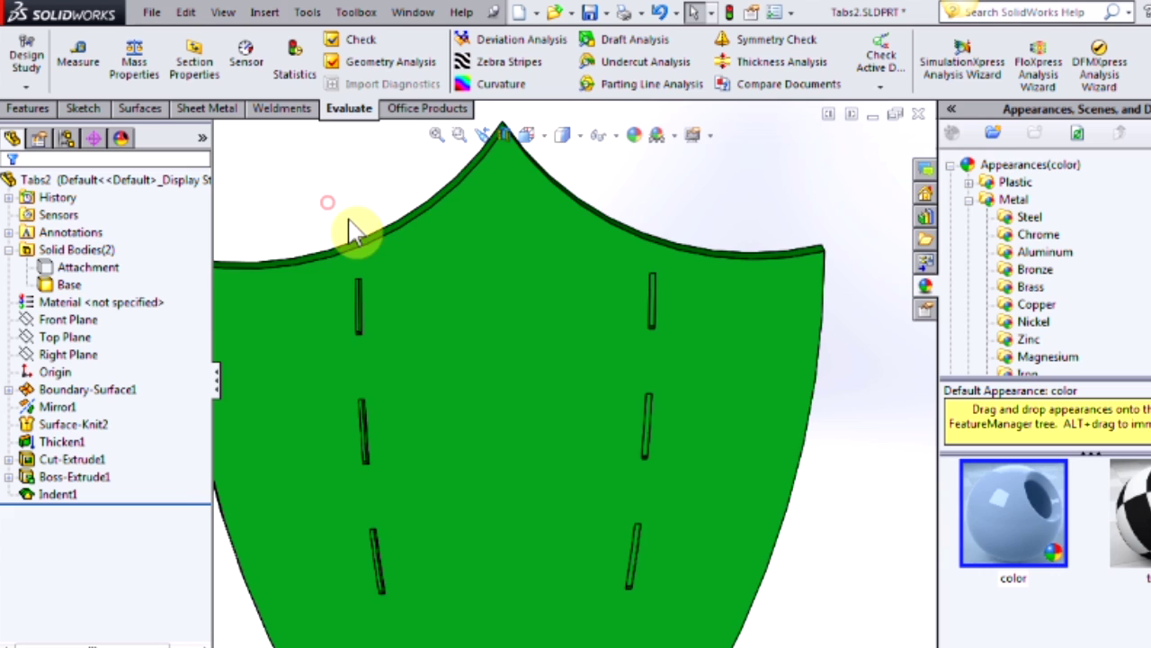
pyautogui.press('f')
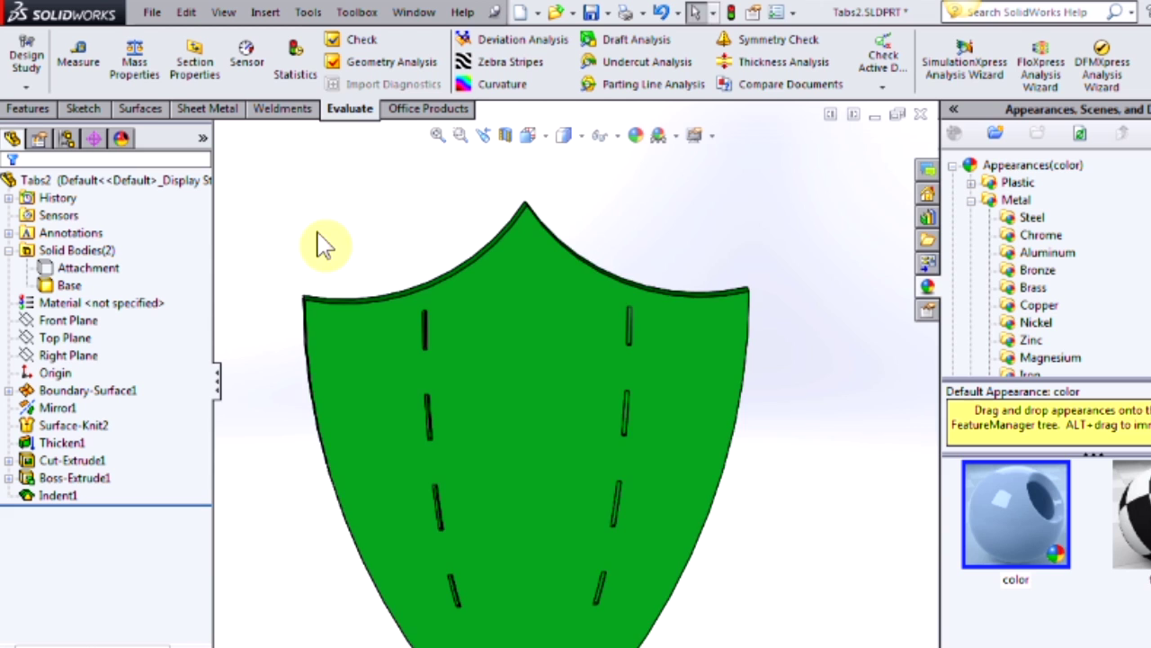
pyautogui.moveTo(324, 243); pyautogui.dragTo(360, 278, button='middle')
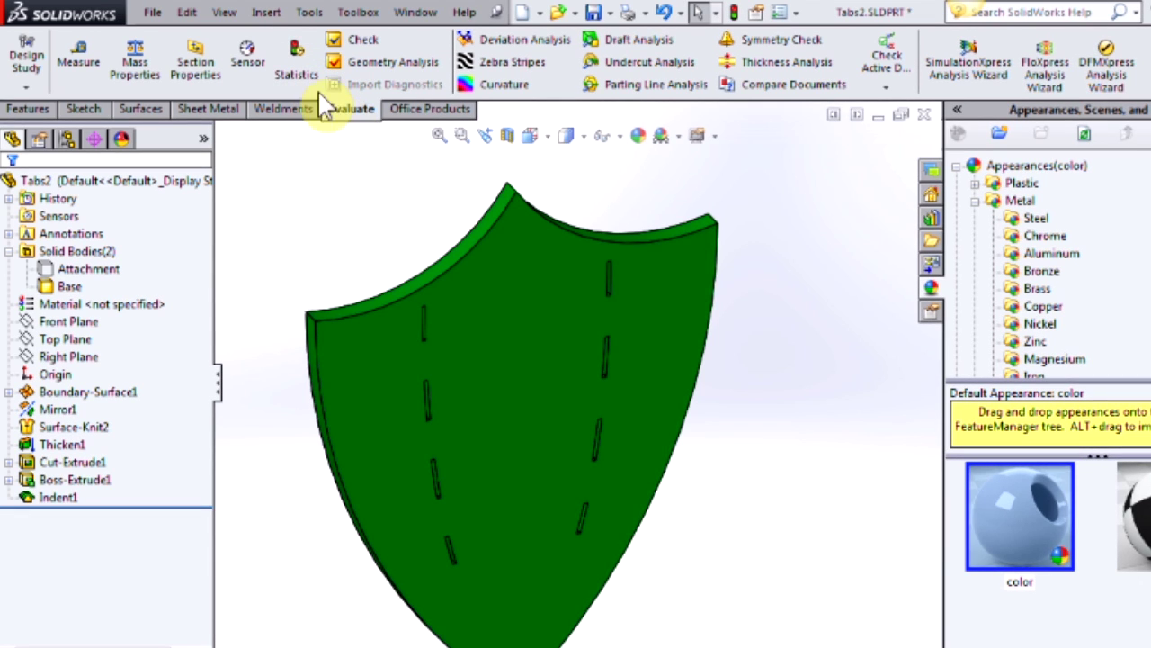
pyautogui.click(296, 61)
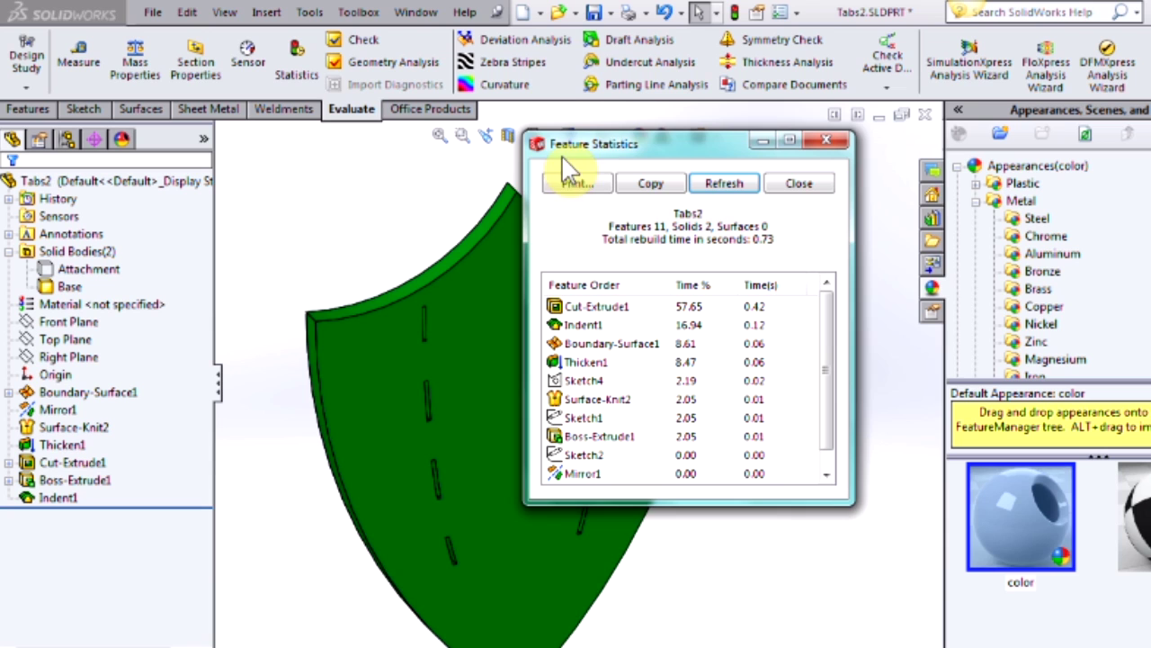
pyautogui.moveTo(597, 144); pyautogui.dragTo(632, 151)
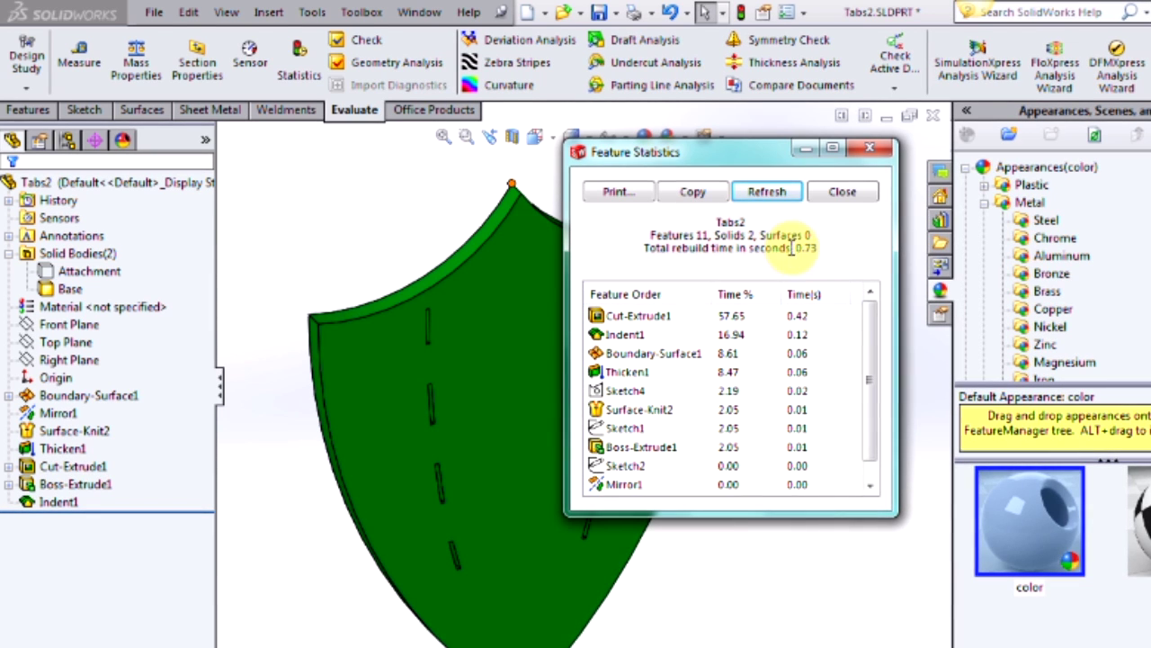
pyautogui.click(872, 150)
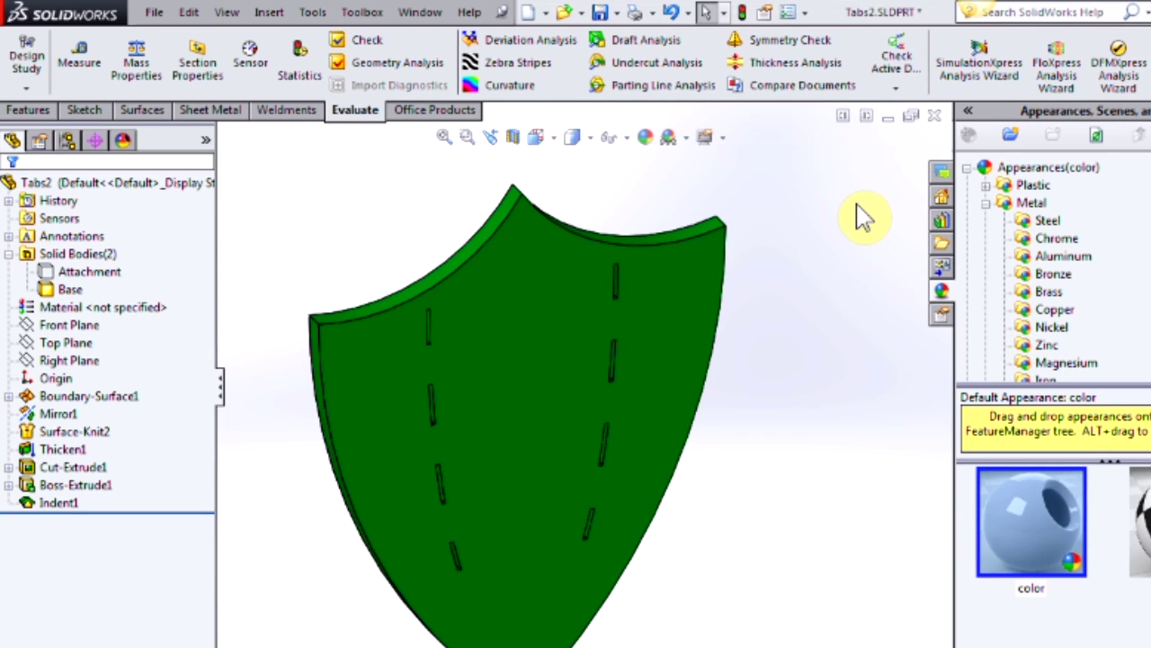
# Switch to the blue Tabs.SLDPRT part and open its rebuild Feature Statistics
pyautogui.hotkey('ctrl', 'Tab')
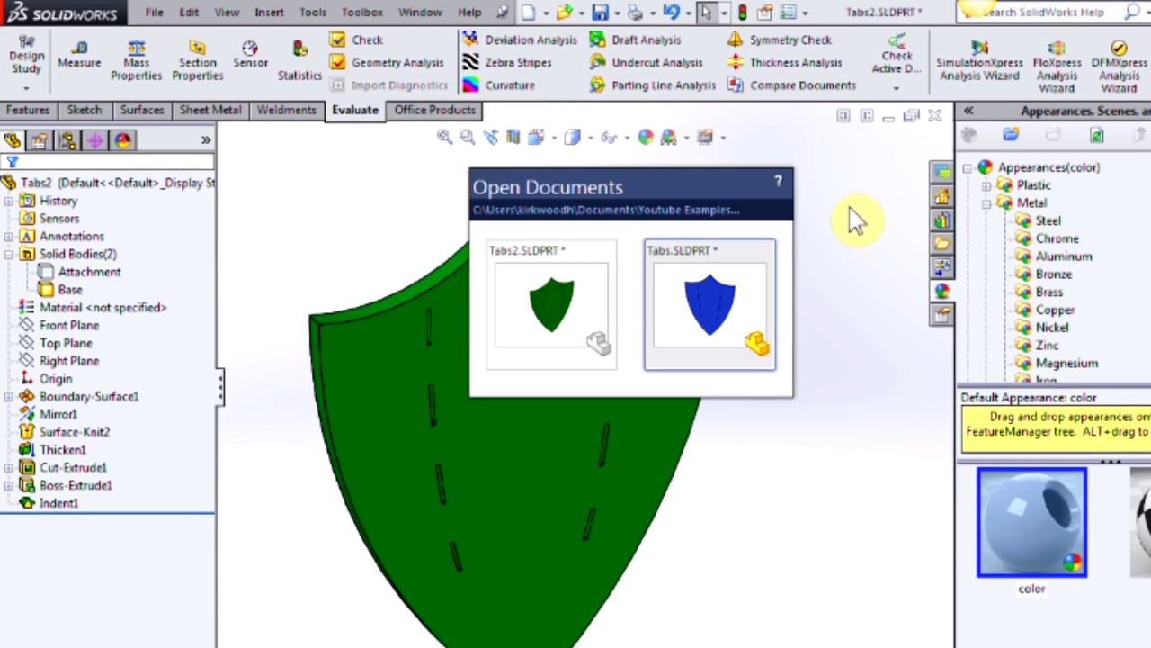
pyautogui.click(710, 291)
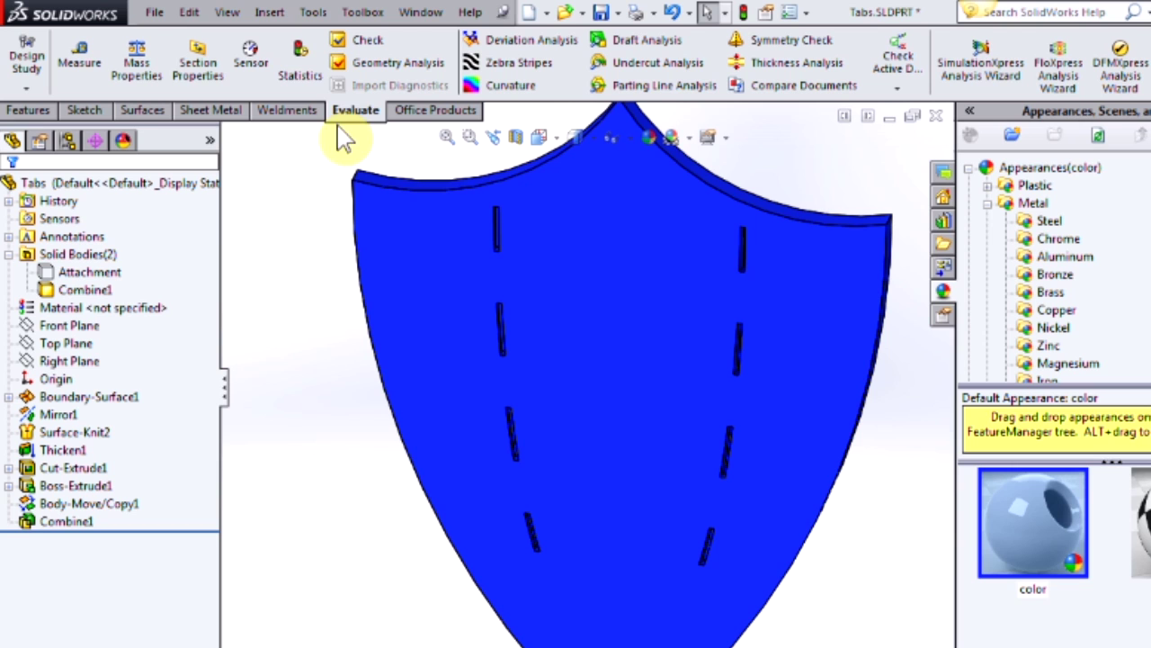
pyautogui.click(299, 68)
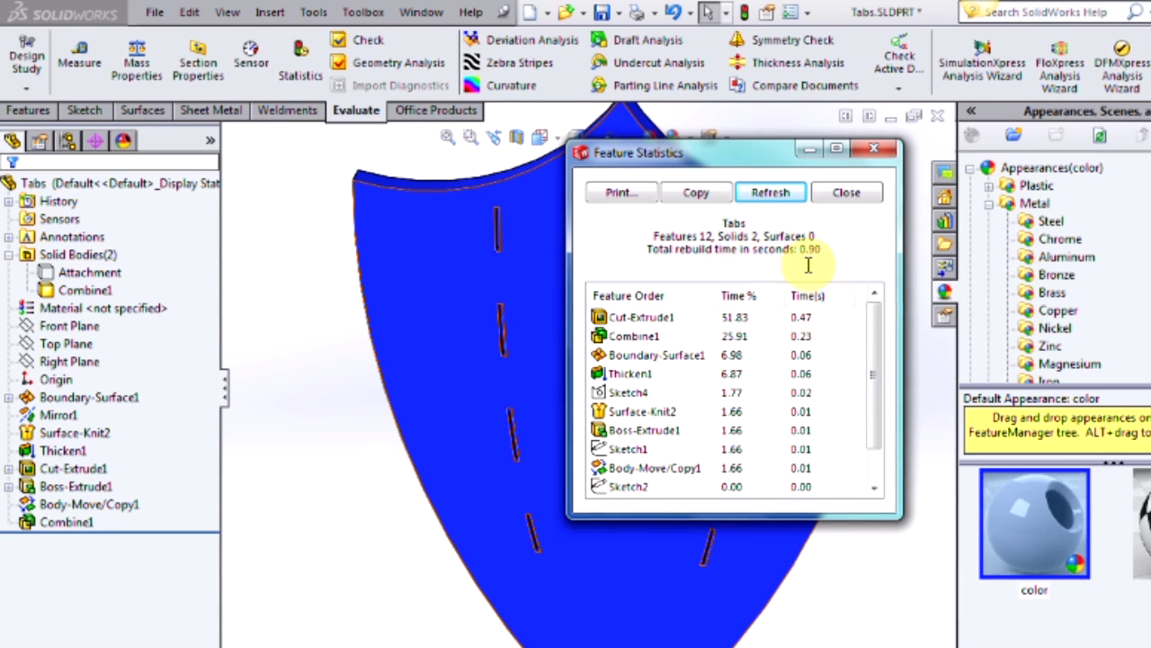
# Review the rebuild times, 0.90 s total, then close the statistics dialog
pyautogui.moveTo(798, 250); pyautogui.dragTo(826, 251)
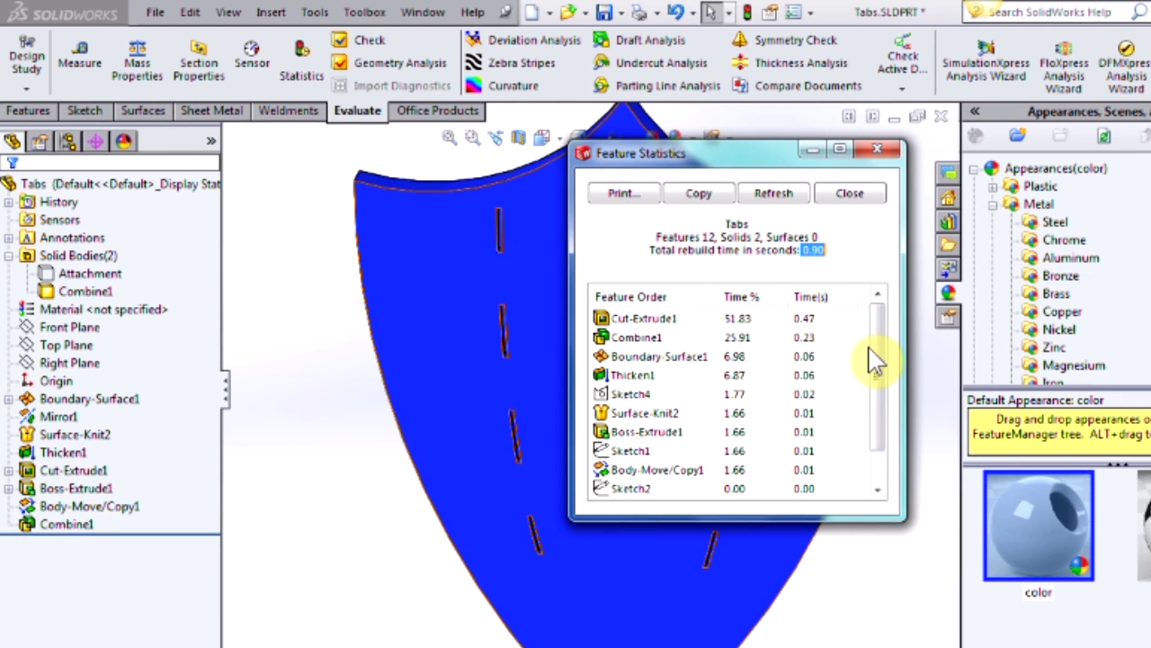
pyautogui.moveTo(882, 351); pyautogui.dragTo(886, 389)
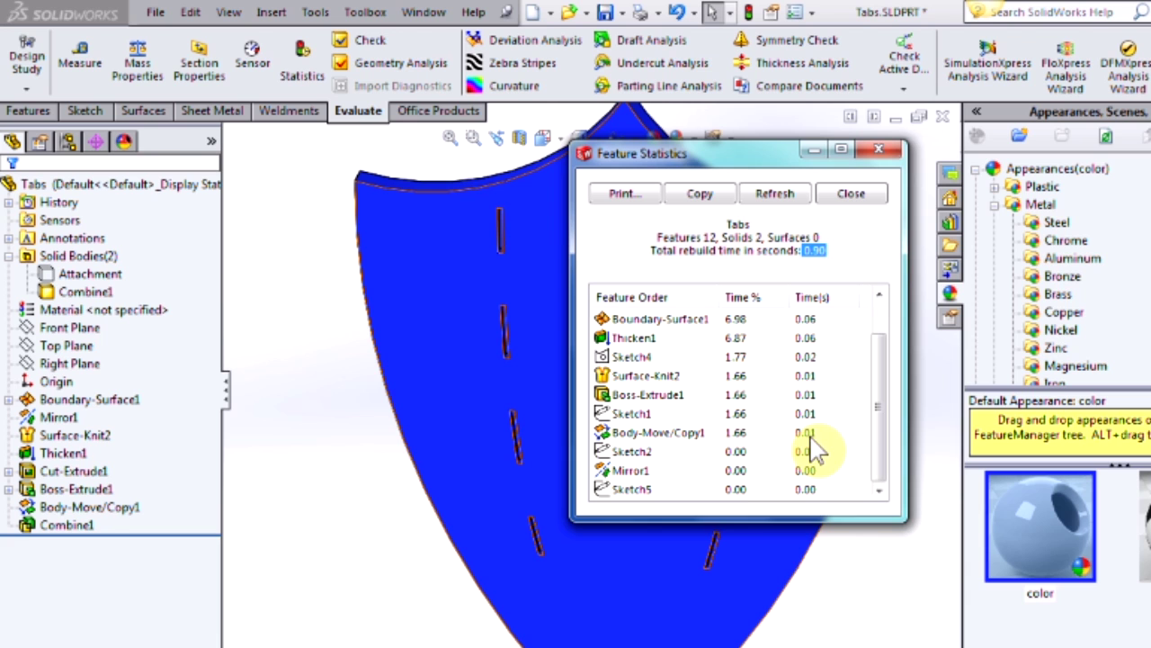
pyautogui.moveTo(885, 415); pyautogui.dragTo(874, 386)
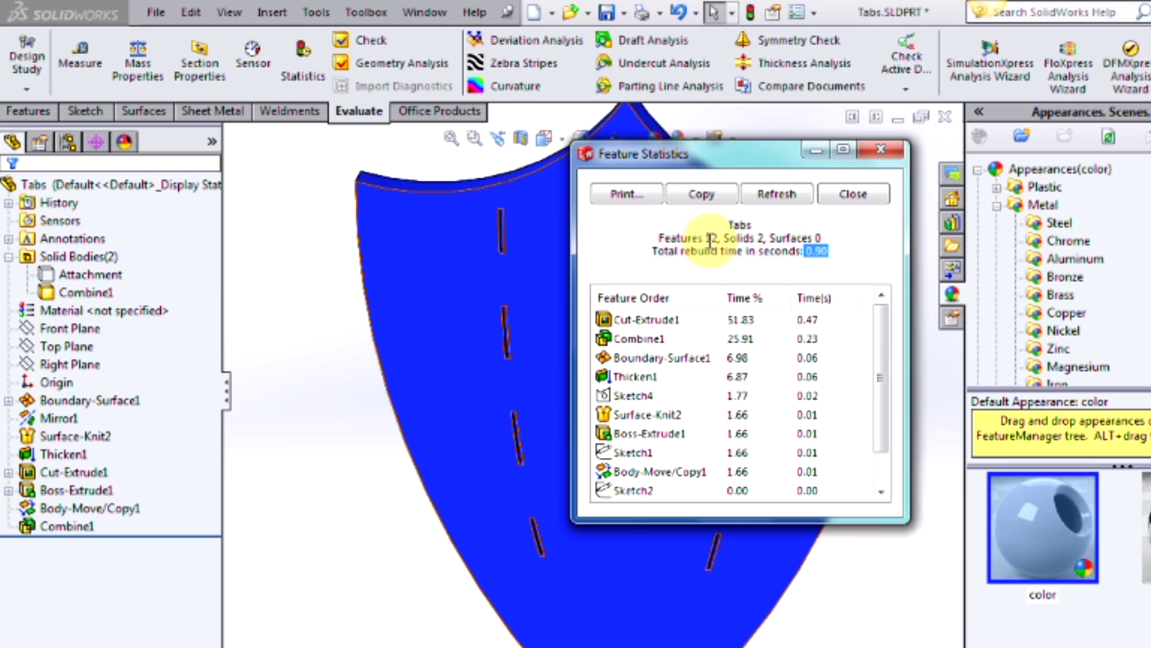
pyautogui.click(404, 311)
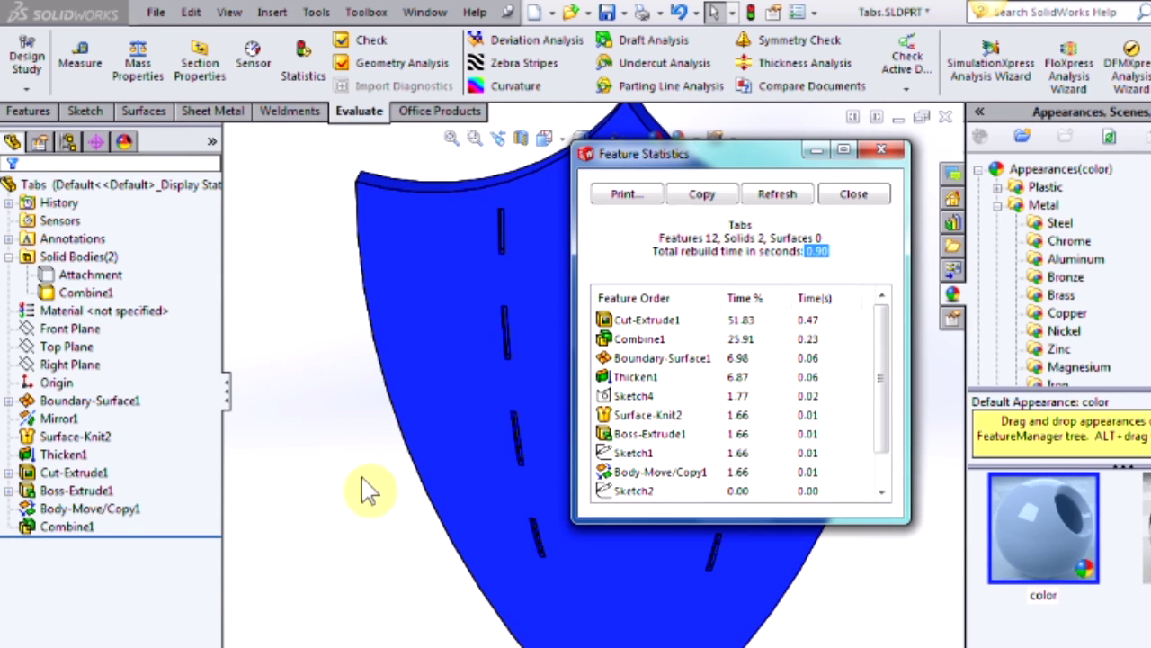
pyautogui.click(550, 417)
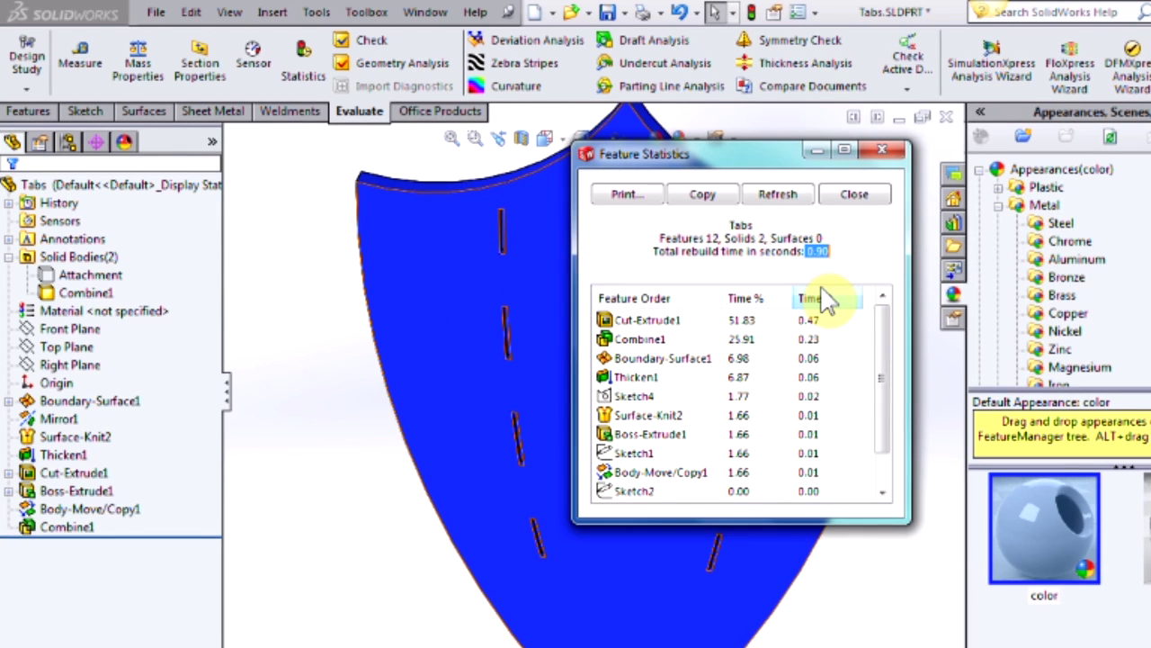
pyautogui.click(881, 153)
pyautogui.click(596, 381)
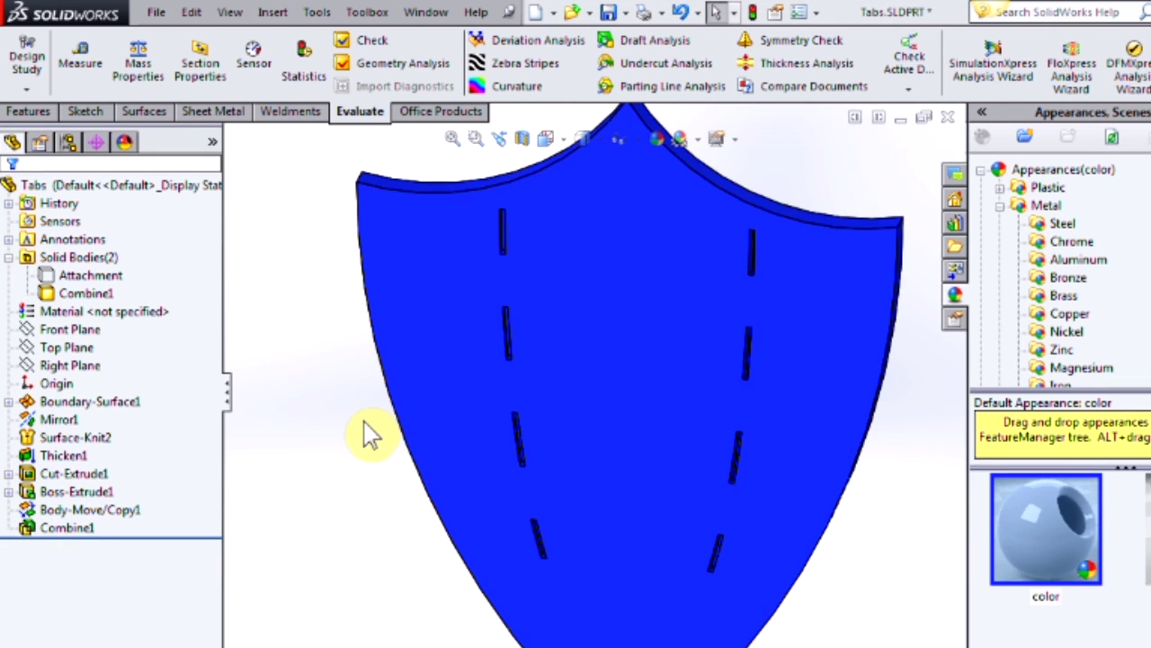
pyautogui.moveTo(360, 431); pyautogui.dragTo(412, 480, button='middle')
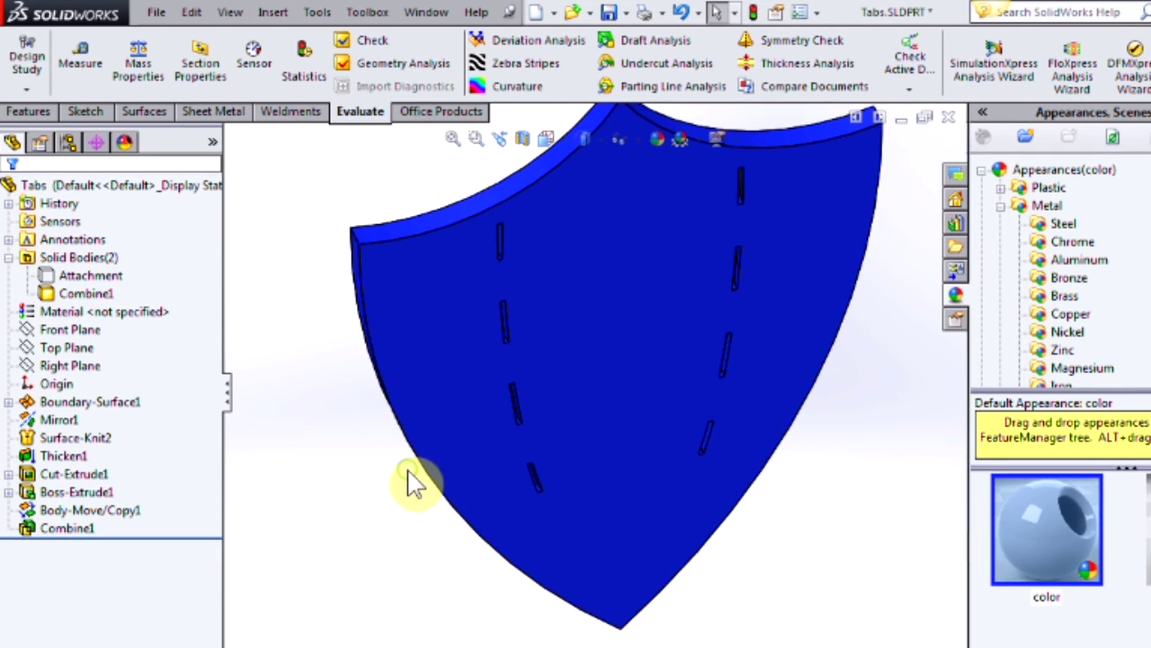
pyautogui.press('f')
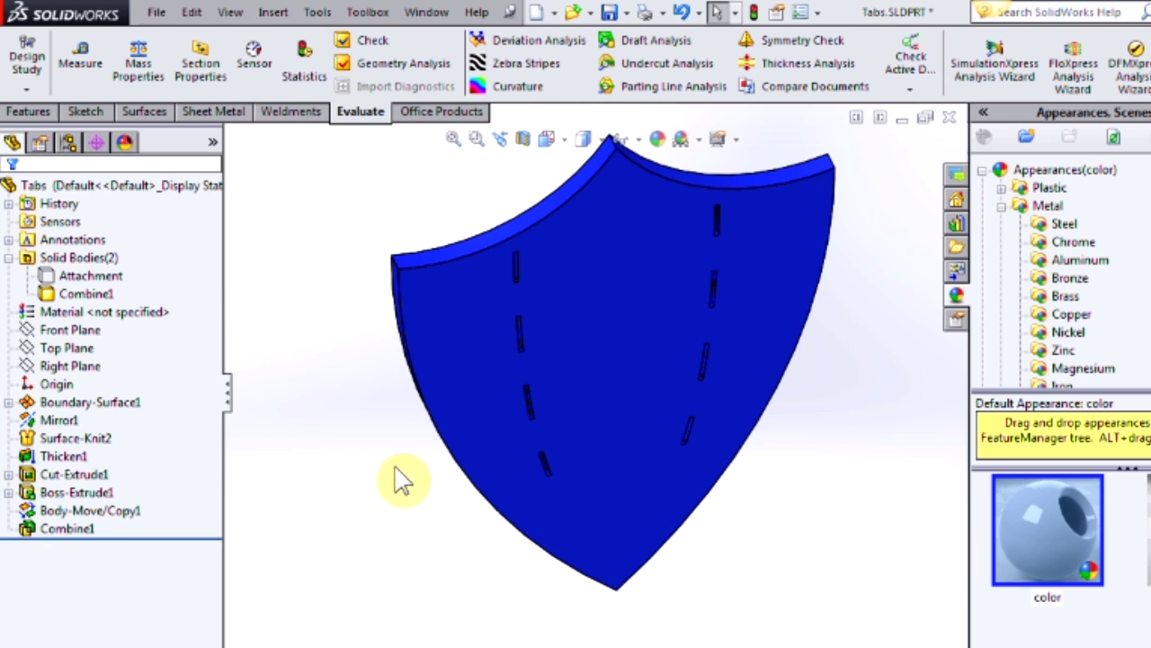